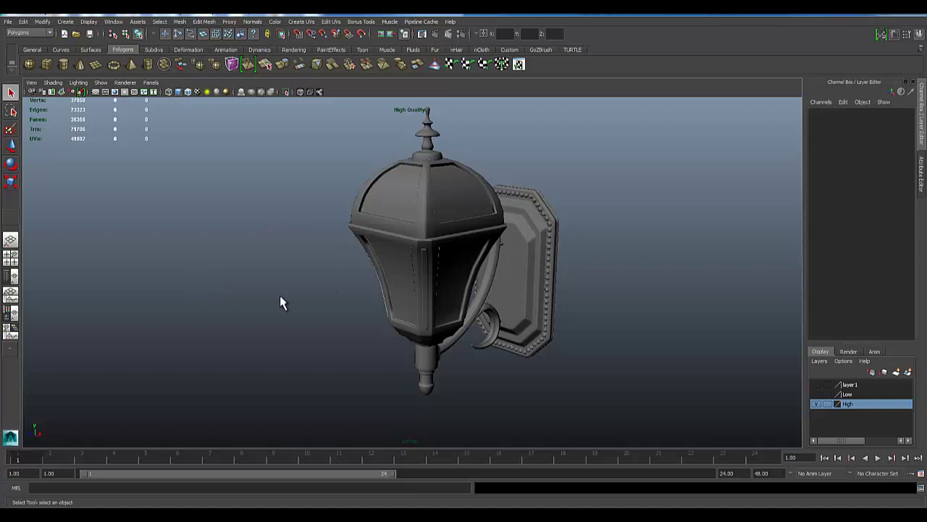
Step: Compare the high-poly and low-poly sconce models by switching the visibility of the High and Low layers
left_click_drag(328, 232, 261, 275, "alt")
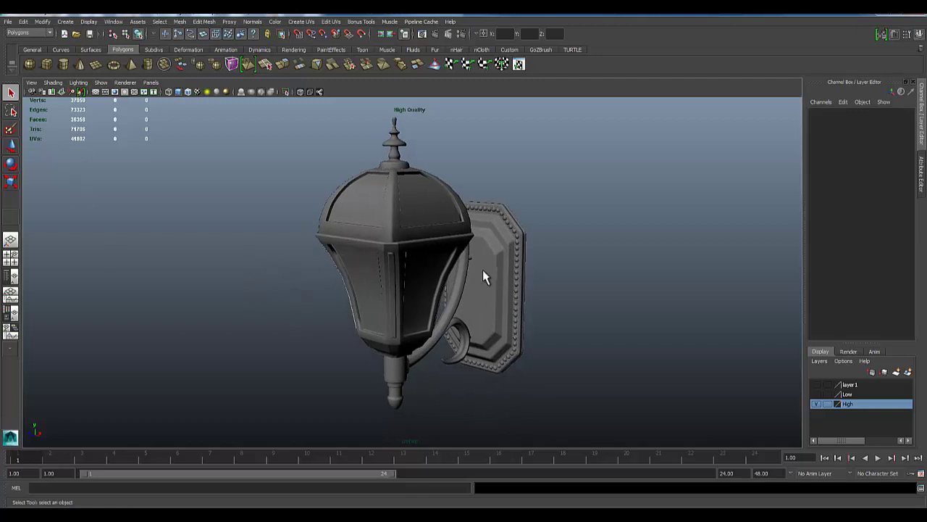
left_click(815, 404)
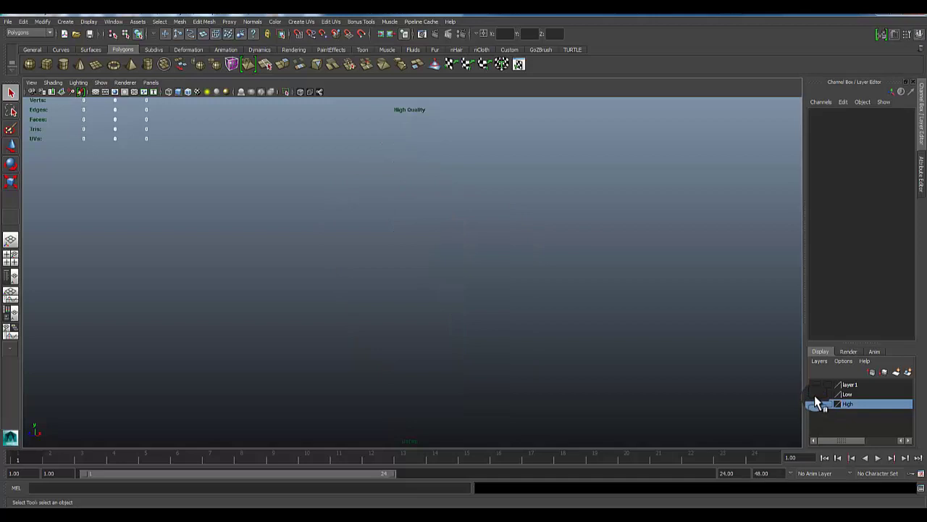
left_click(816, 394)
left_click(817, 394)
left_click(817, 404)
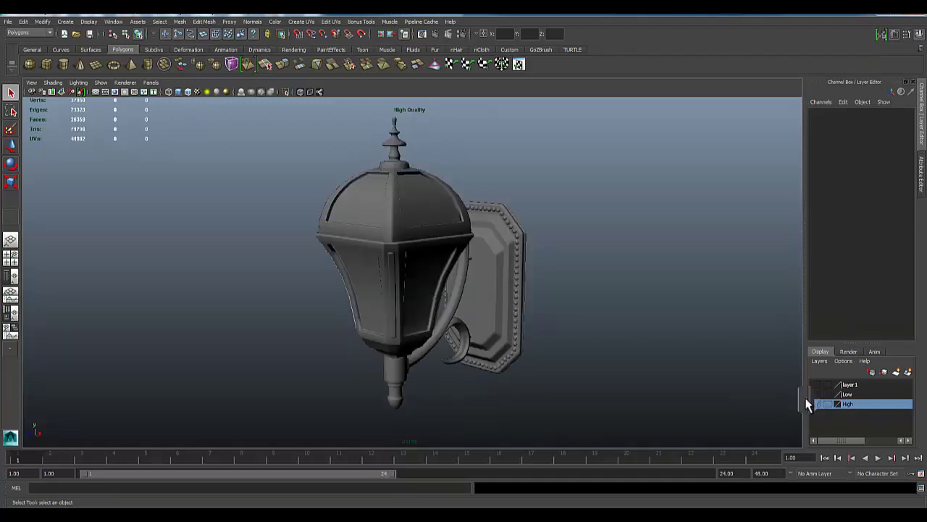
left_click(816, 404)
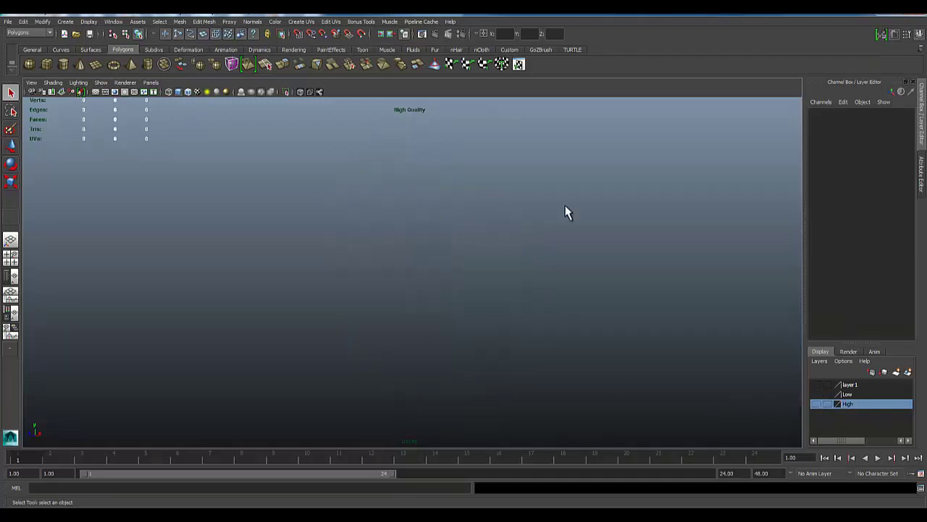
left_click(818, 394)
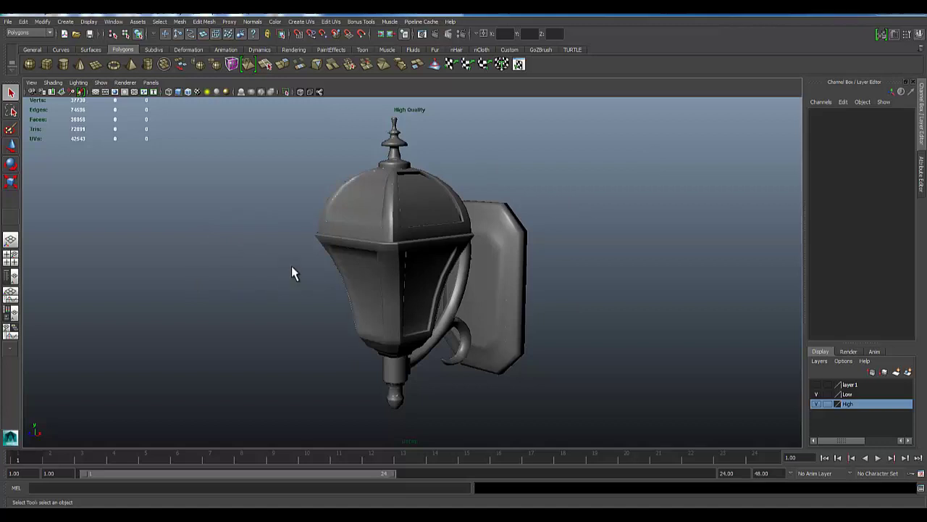
Step: Set the viewport renderer to Default Quality Rendering and inspect the sconce from several angles
left_click(123, 82)
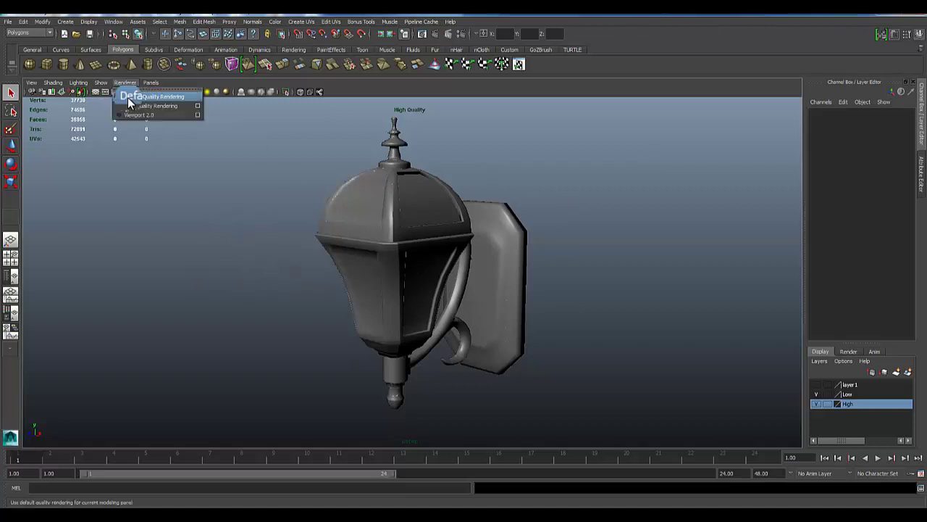
left_click(129, 97)
left_click_drag(251, 265, 275, 278, "alt")
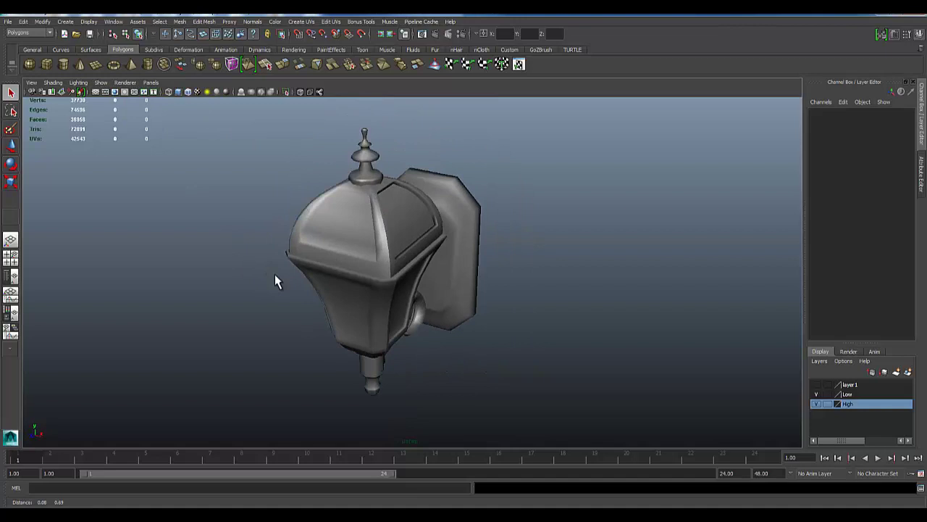
scroll(303, 313, "up", 3)
mouse_move(303, 313)
left_mouse_down("alt")
mouse_move(280, 273)
mouse_move(297, 311)
left_mouse_up("alt")
scroll(350, 309, "down", 3)
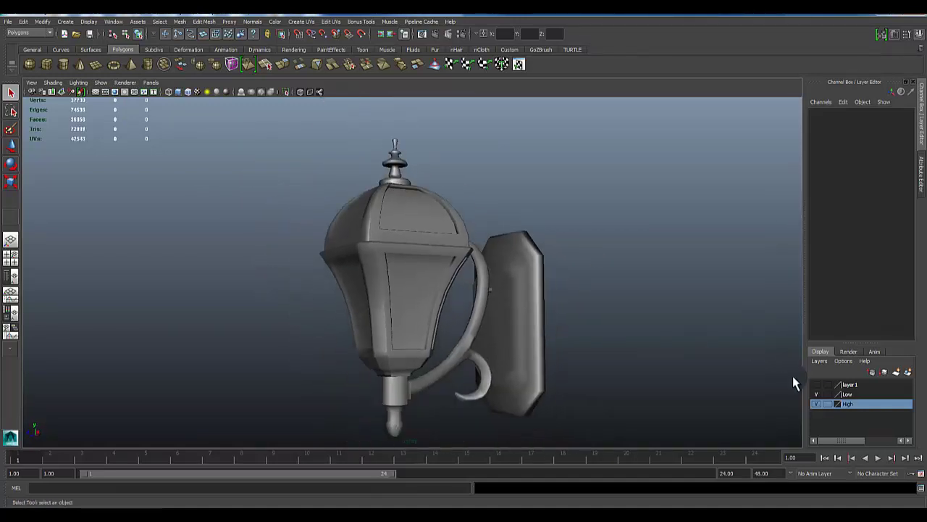
Step: Isolate the Low layer and examine the low-poly sconce's partial top and body meshes
left_click(827, 404)
left_click(816, 394)
left_click(817, 404)
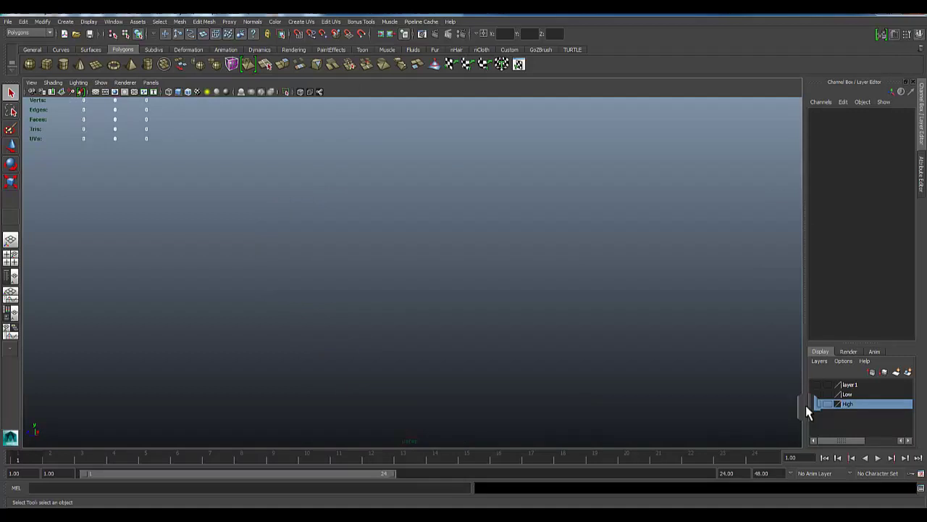
left_click(816, 395)
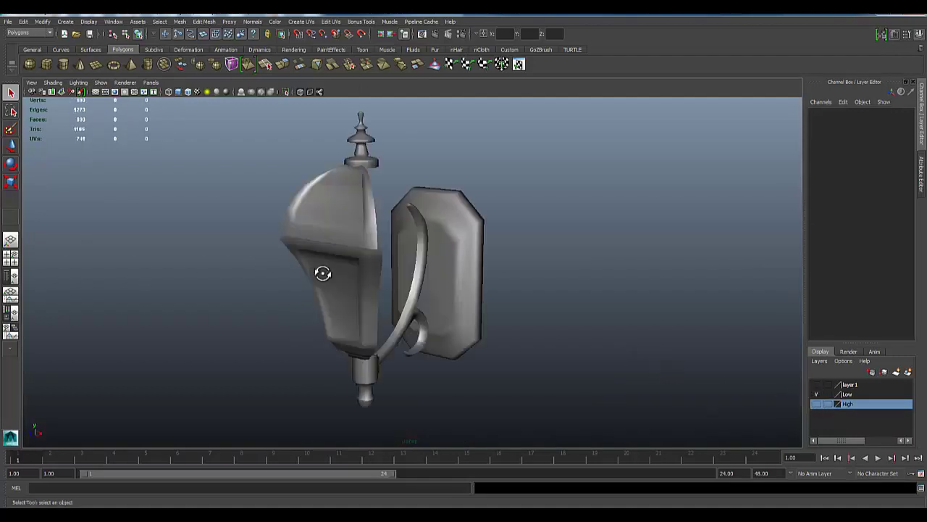
left_click_drag(321, 271, 365, 253, "alt")
left_click(351, 214)
left_click(353, 289)
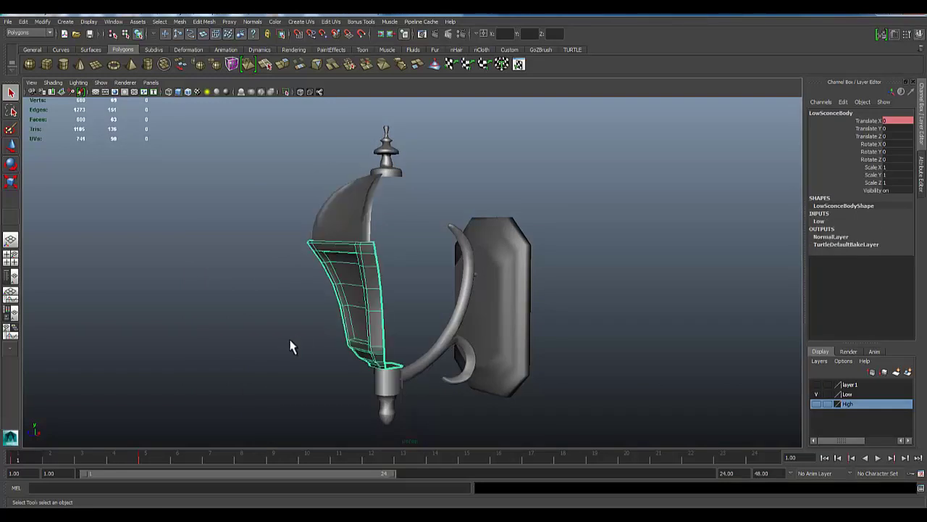
left_click_drag(292, 346, 290, 321, "alt")
left_click(302, 364)
Step: View the High layer alone, with the Low layer hidden, and inspect it together with the Low layer overlaid
left_click(817, 394)
left_click(816, 404)
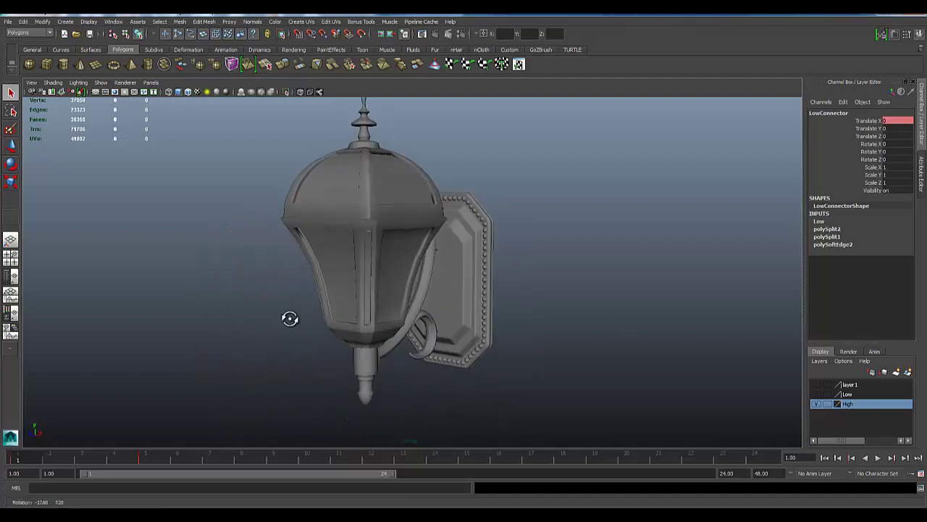
left_click(817, 404)
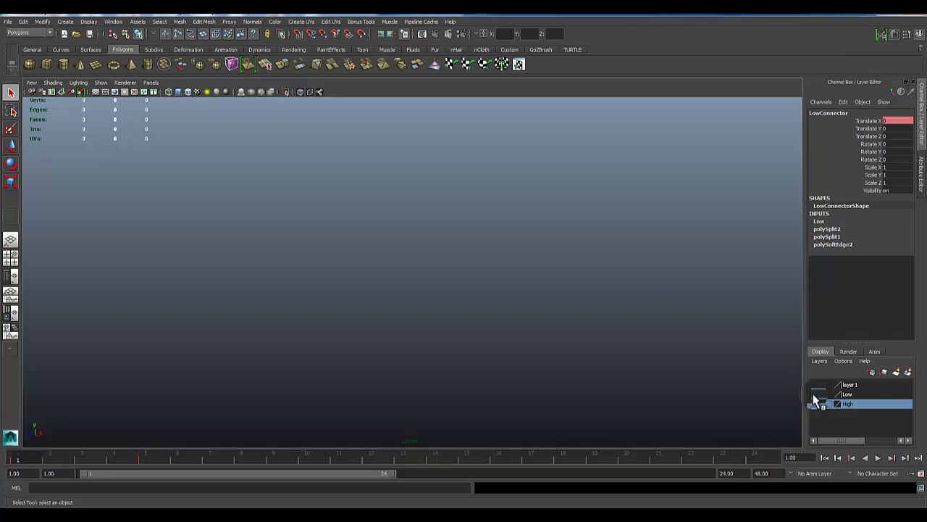
left_click(817, 404)
left_click(816, 394)
scroll(514, 384, "up", 3)
left_click_drag(515, 384, 587, 330, "alt")
left_click(587, 330)
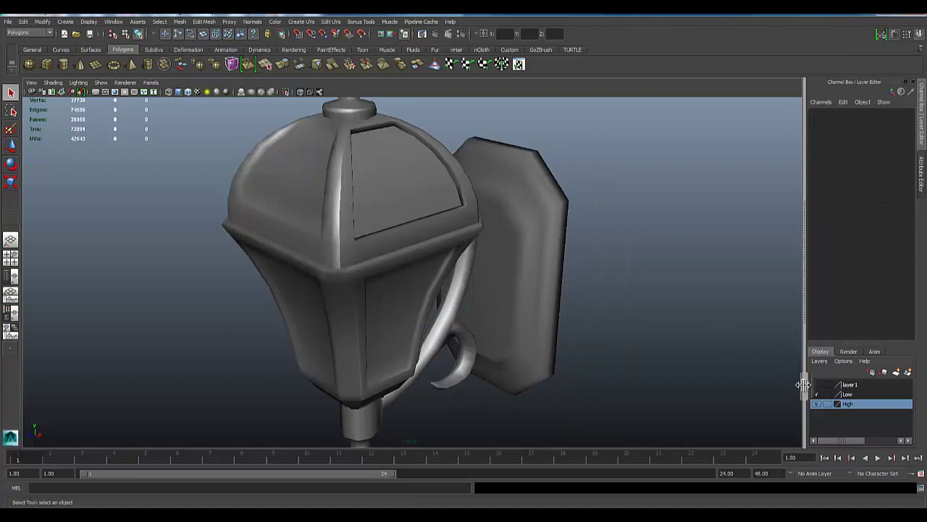
Step: Switch the Low layer off and on over the High layer to compare their surfaces, ending with the low-poly wall bracket selected
left_click(816, 394)
left_click(817, 394)
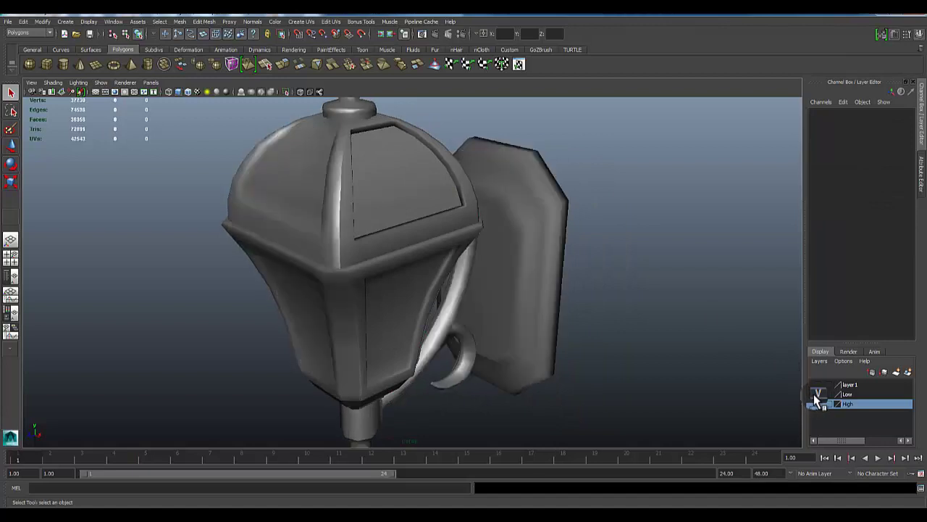
left_click(817, 395)
left_click(816, 394)
left_click_drag(492, 316, 537, 304, "alt")
left_click(479, 261)
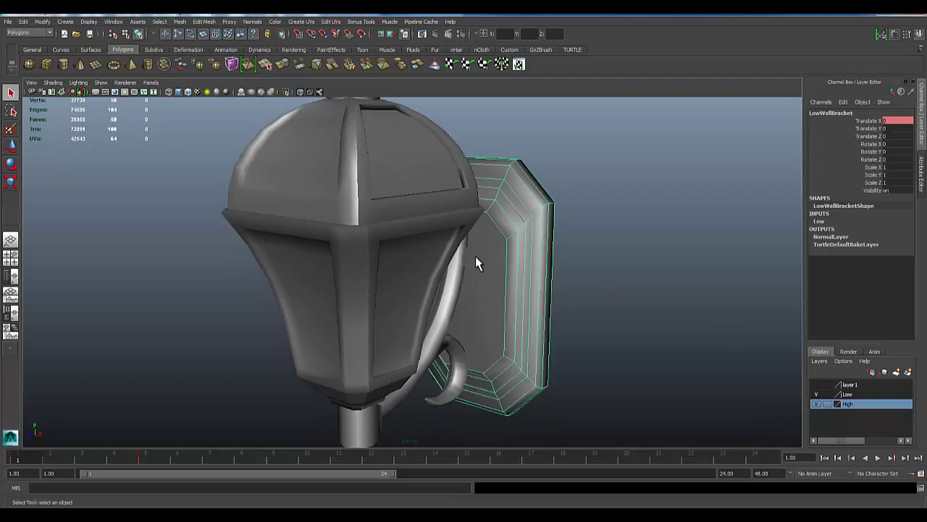
Step: Hide the Low layer and darken the Color of the high-poly spheres' High1 Lambert material to black
left_click(817, 394)
left_click(537, 296)
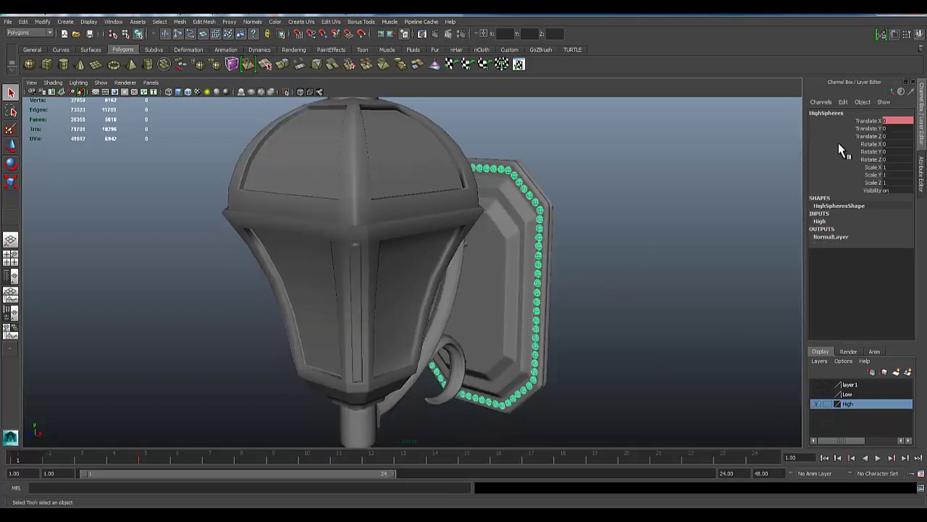
left_click(922, 173)
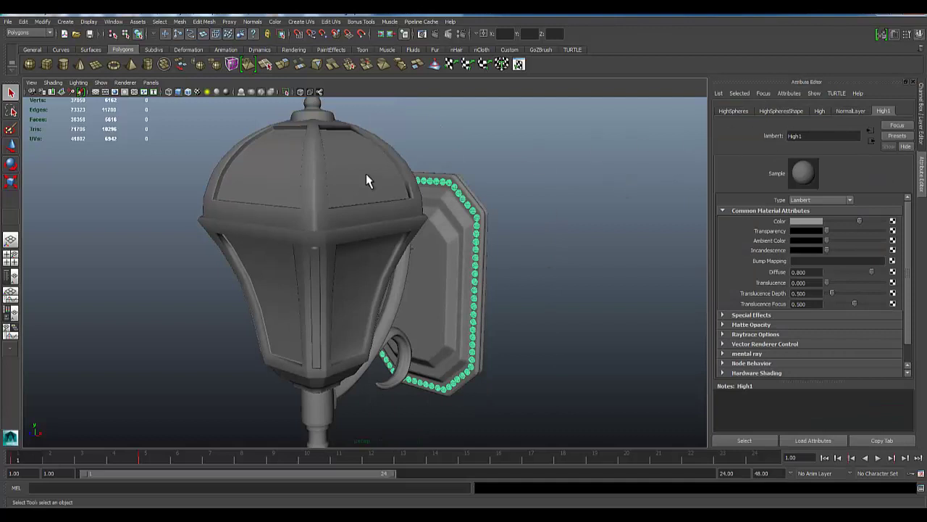
left_click(800, 137)
key("Return")
left_click_drag(860, 220, 809, 225)
left_click(540, 241)
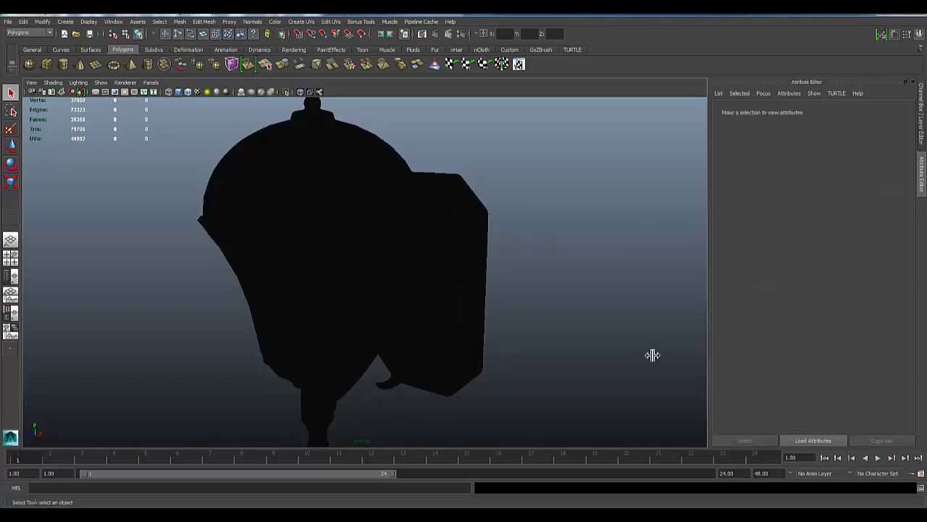
Step: Show the Low layer over the black High layer and examine from several angles how well the low-poly mesh covers it
left_click(921, 119)
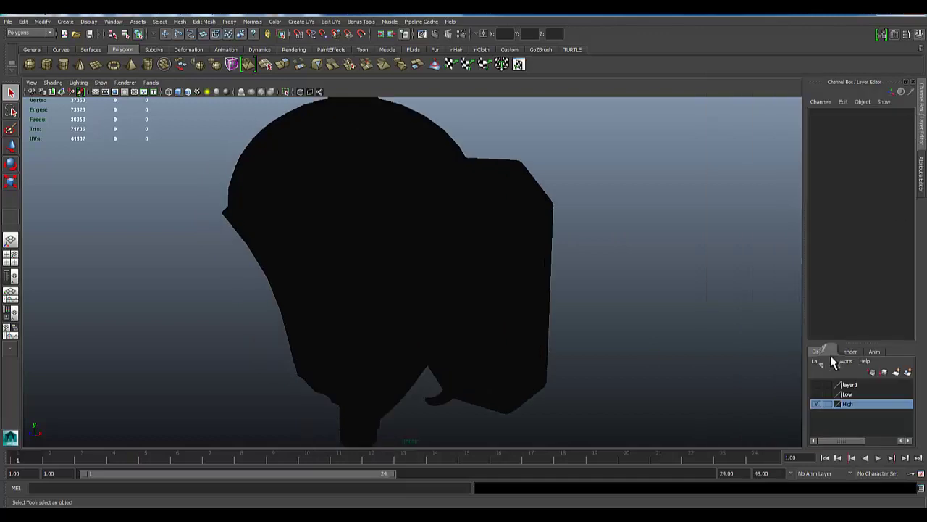
left_click(817, 394)
left_click(817, 403)
mouse_move(306, 331)
left_mouse_down("alt")
mouse_move(310, 300)
mouse_move(313, 309)
mouse_move(374, 315)
mouse_move(457, 305)
mouse_move(321, 309)
mouse_move(273, 300)
mouse_move(300, 275)
mouse_move(308, 320)
mouse_move(345, 333)
left_mouse_up("alt")
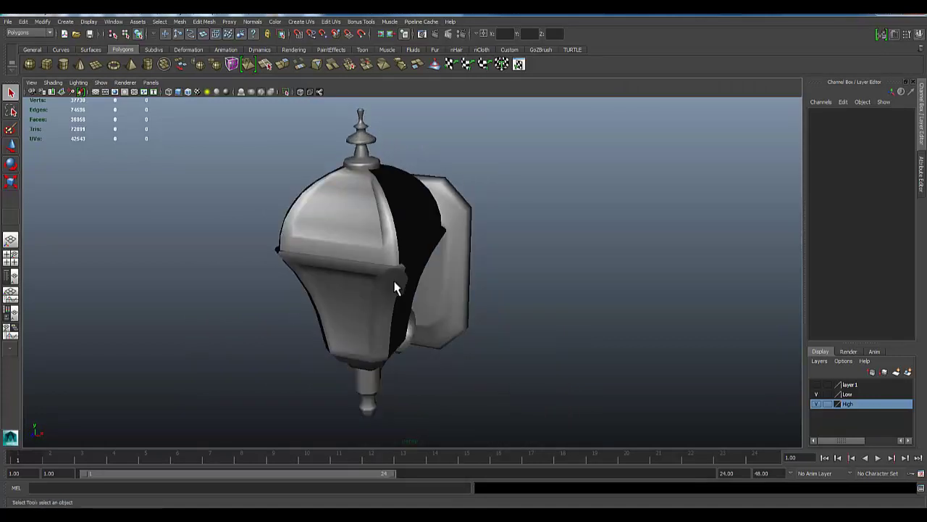
left_click_drag(394, 288, 277, 311, "alt")
scroll(269, 321, "up", 4)
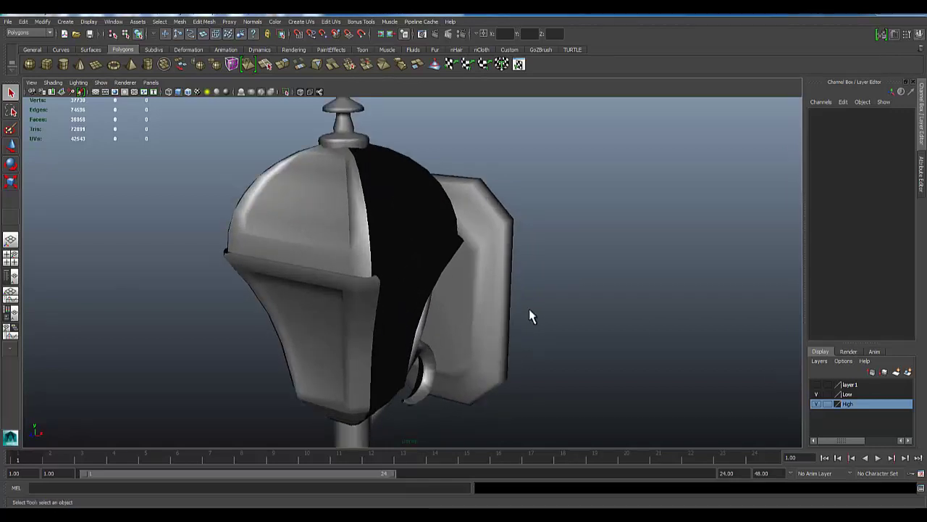
scroll(346, 321, "down", 4)
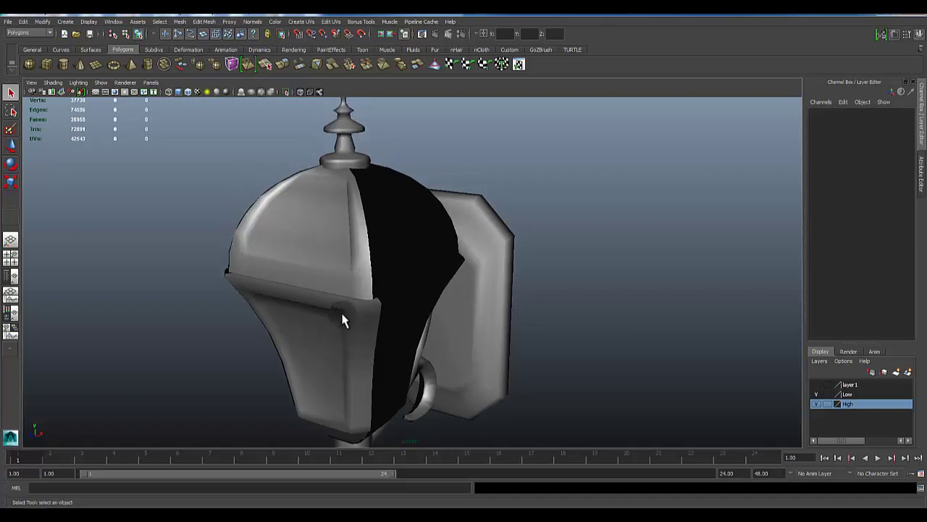
left_click_drag(325, 346, 391, 352, "alt")
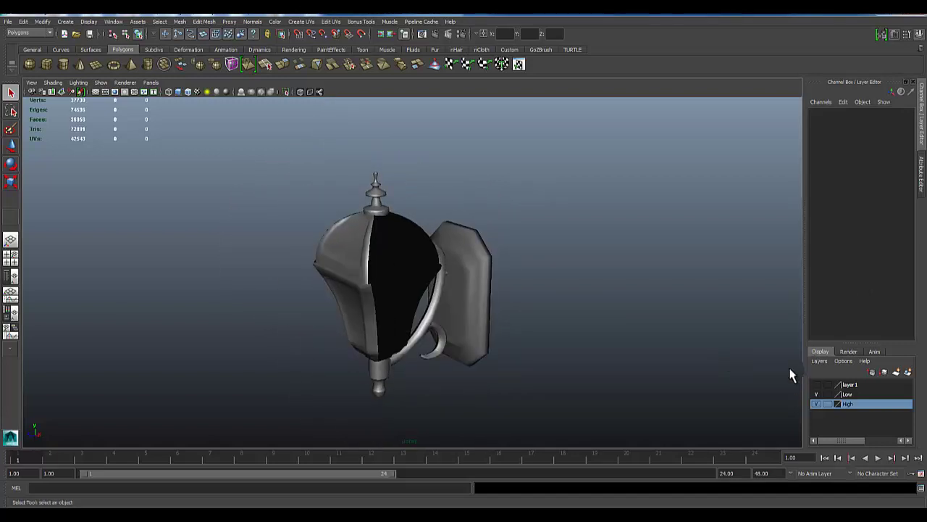
left_click_drag(380, 276, 347, 311, "alt")
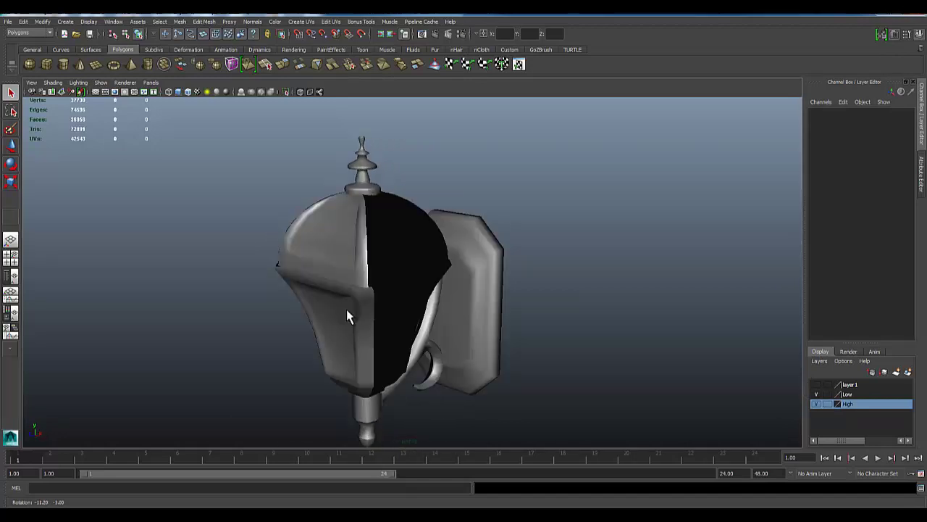
left_click_drag(396, 291, 350, 235, "alt")
Step: Check the transform values of the low-poly sconce top and the high-poly sconce body
left_click(350, 235)
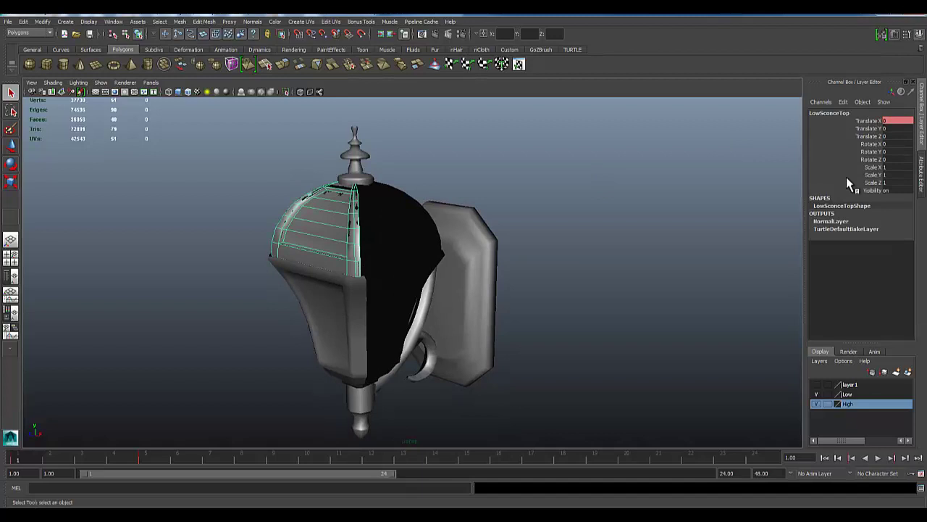
left_click(443, 310)
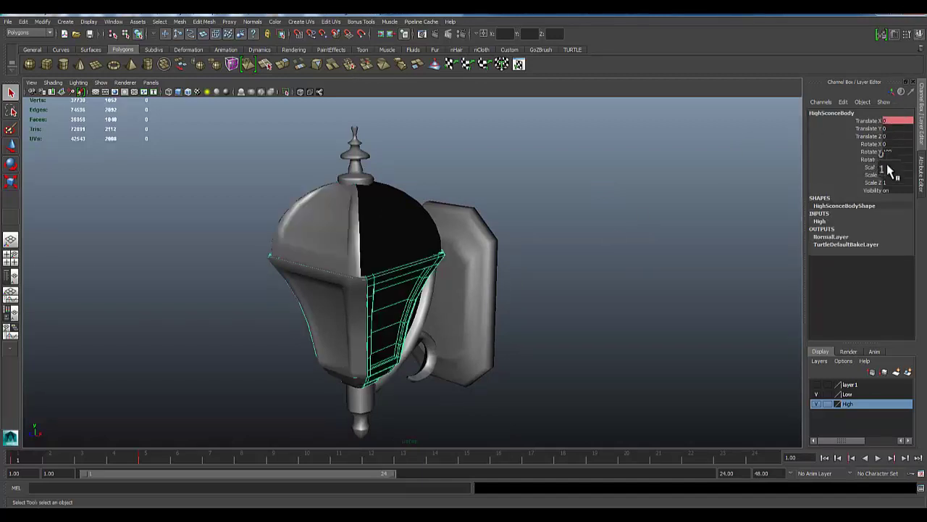
left_click(468, 319)
key("ctrl+z")
Step: Select all high-poly and low-poly sconce meshes and try to freeze their transformations
left_click_drag(258, 121, 635, 436)
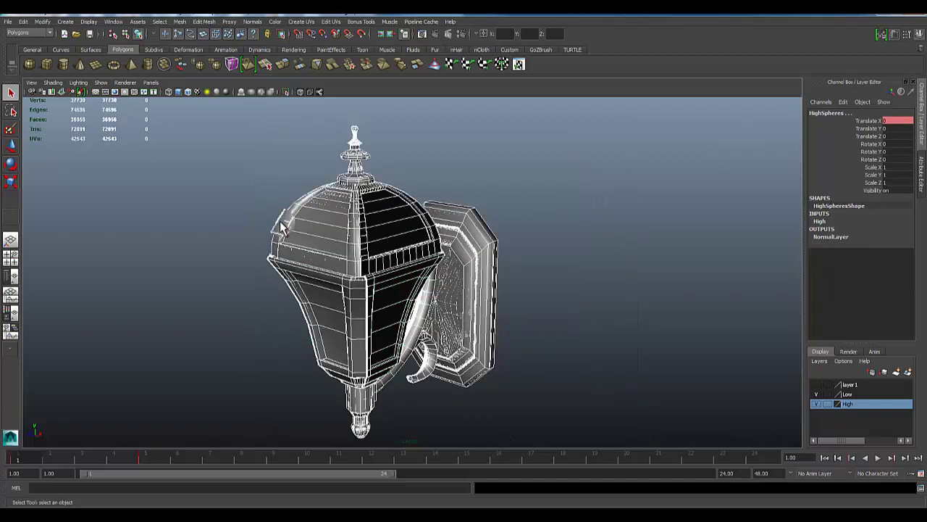
left_click(26, 22)
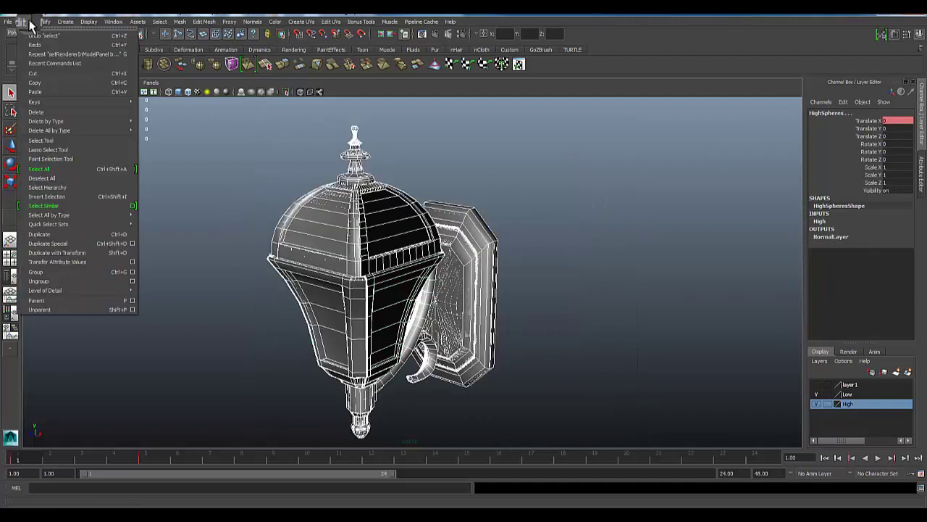
mouse_move(40, 21)
left_click(78, 55)
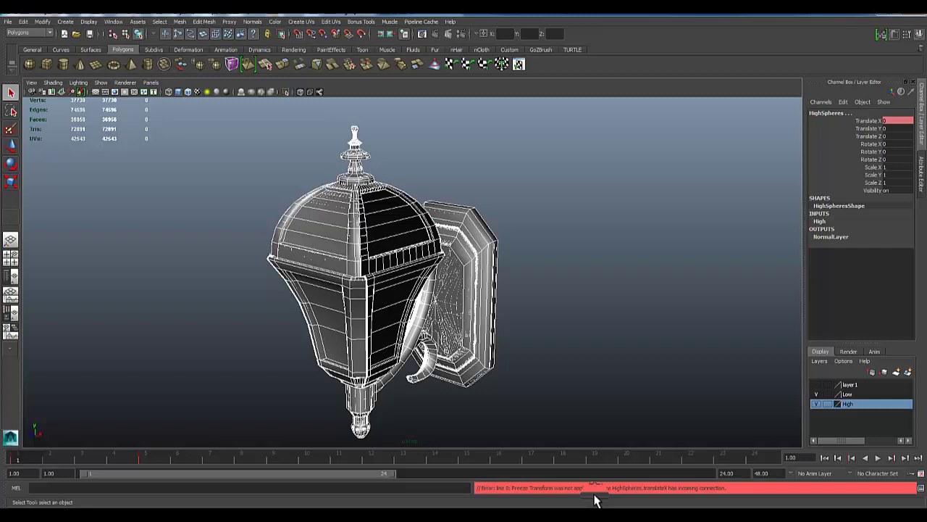
Step: Look up the Break Connections option for the Translate X channel of the selected meshes, and clear the selection
left_click(878, 121)
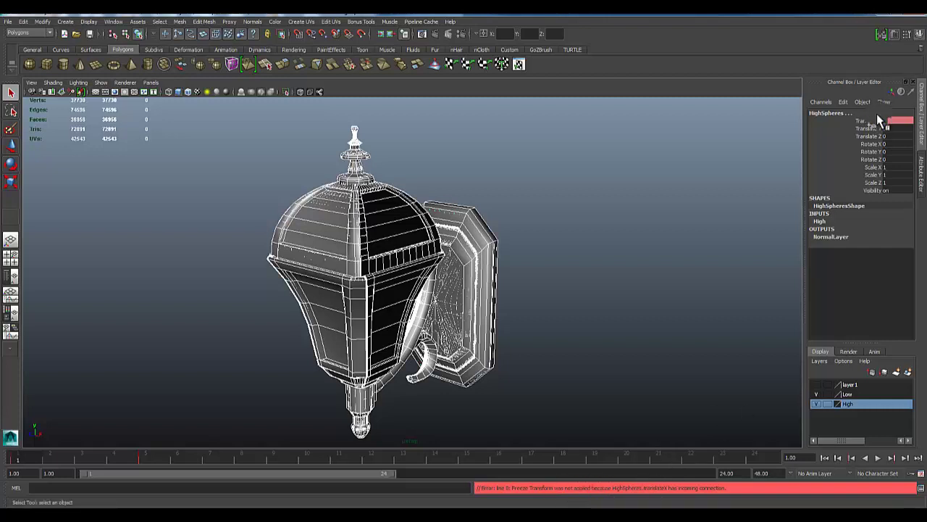
right_click(880, 120)
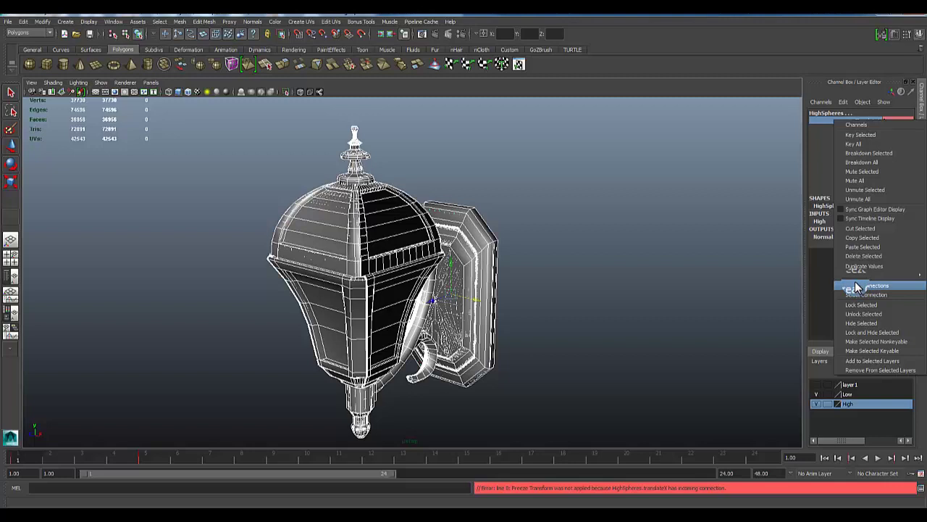
left_click(580, 273)
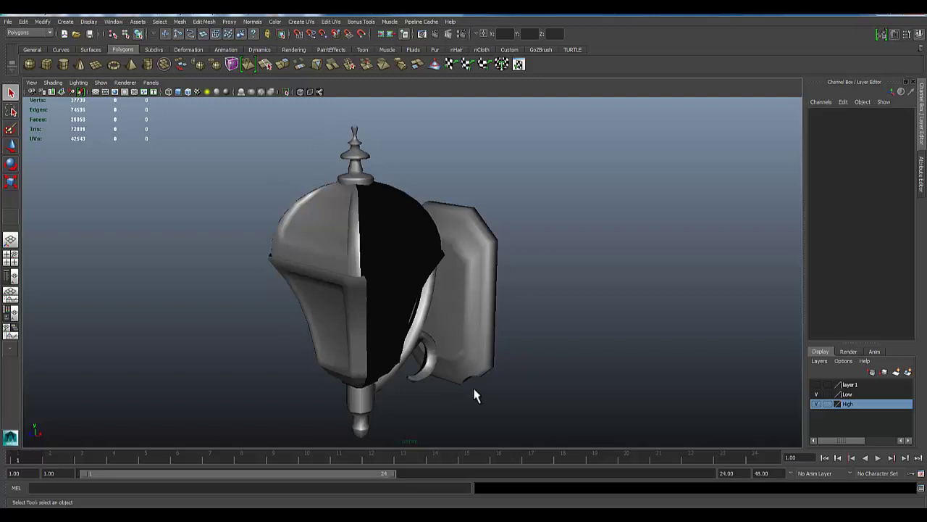
Step: Hide the High layer so that only the Low layer's sconce meshes are displayed
left_click(816, 403)
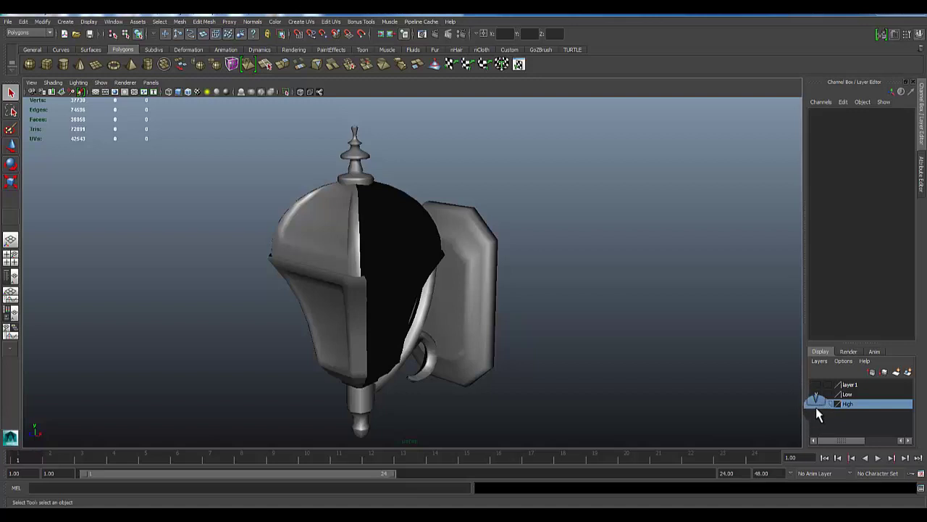
left_click(817, 404)
scroll(203, 176, "down", 3)
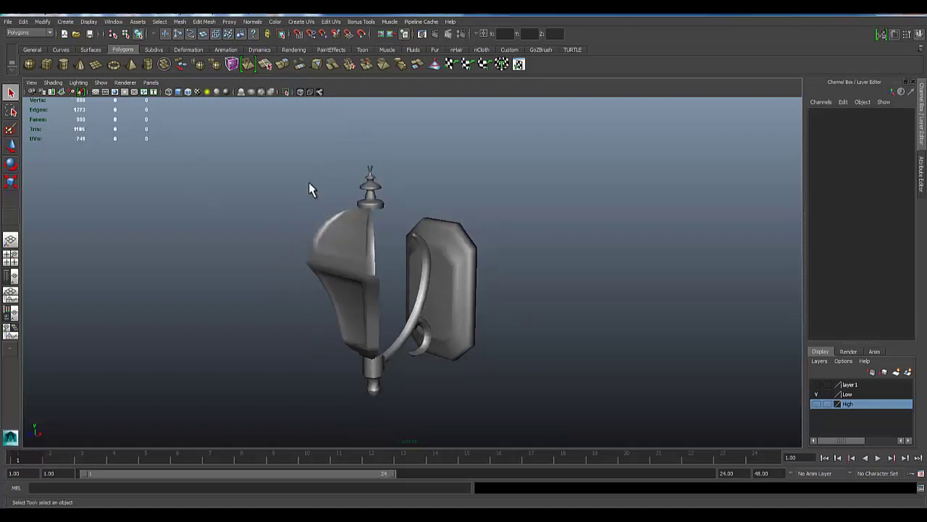
Step: Select all the low-poly sconce meshes, apply Soften Edge to their normals, and clear the selection
left_click_drag(491, 339, 259, 366)
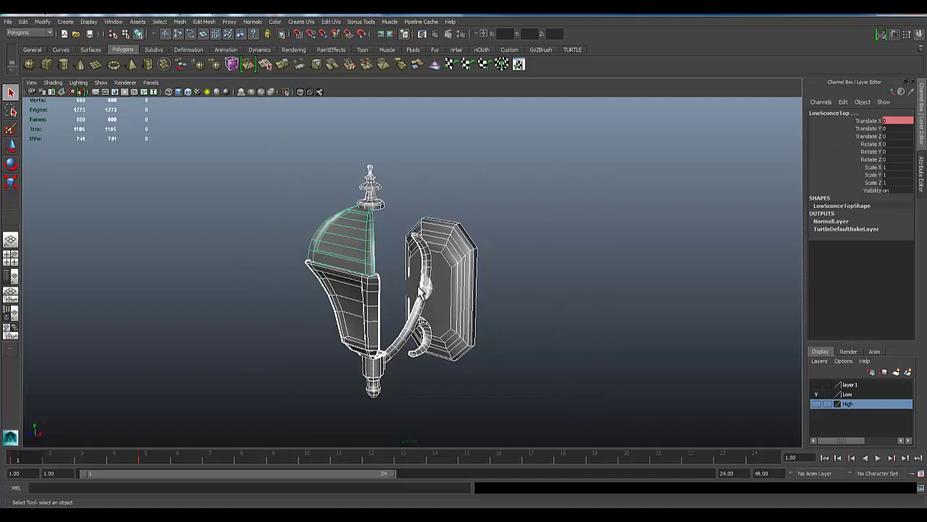
left_click(252, 21)
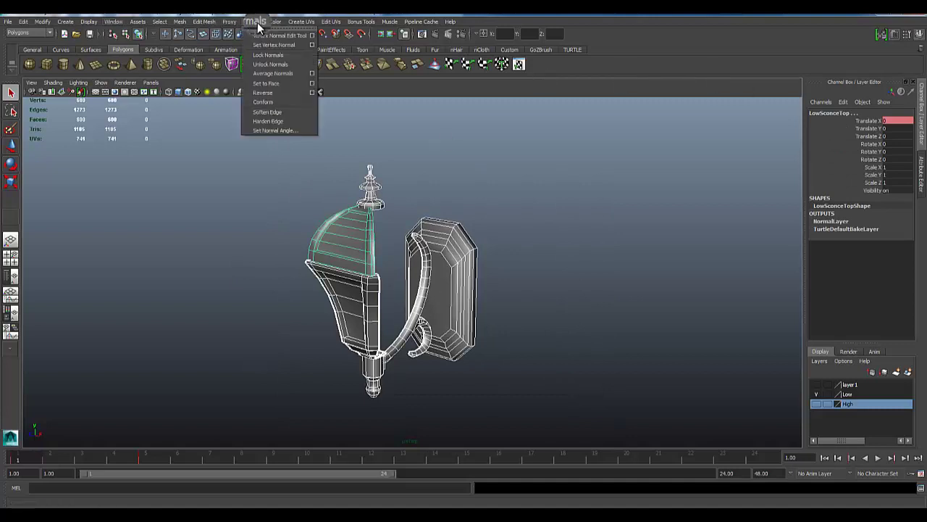
left_click(261, 113)
left_click_drag(340, 319, 262, 345, "alt")
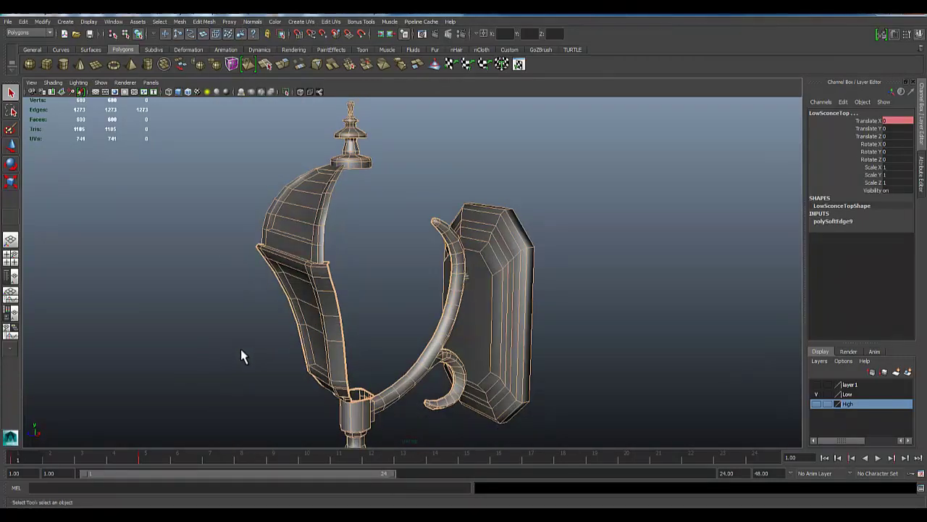
left_click(243, 356)
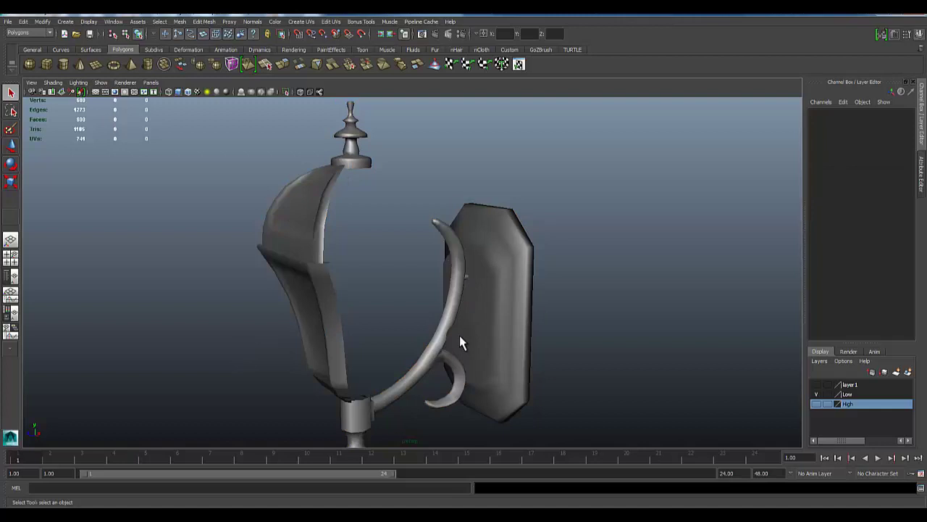
left_click_drag(412, 363, 371, 345, "alt")
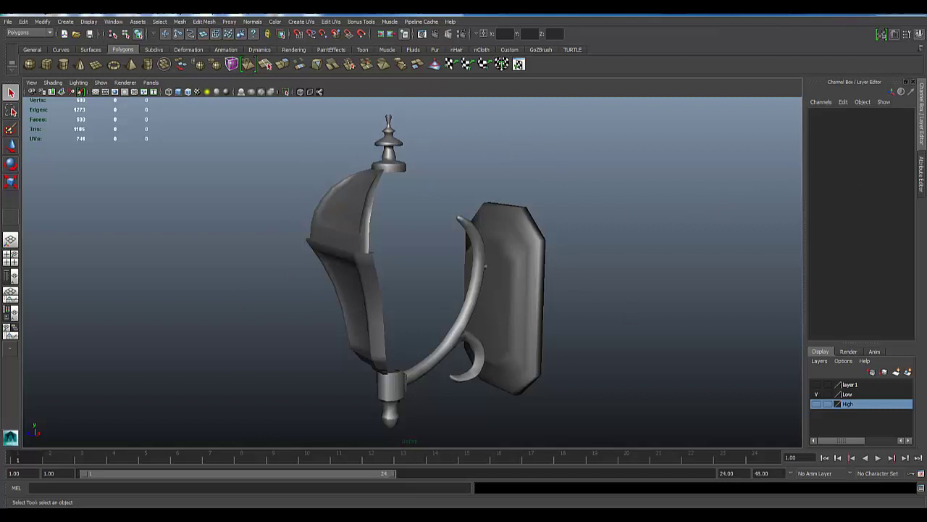
Step: Show the High layer, select all high-poly and low-poly sconce meshes, delete all construction history, and clear the selection
left_click(817, 403)
left_click_drag(241, 135, 645, 415)
left_click(23, 21)
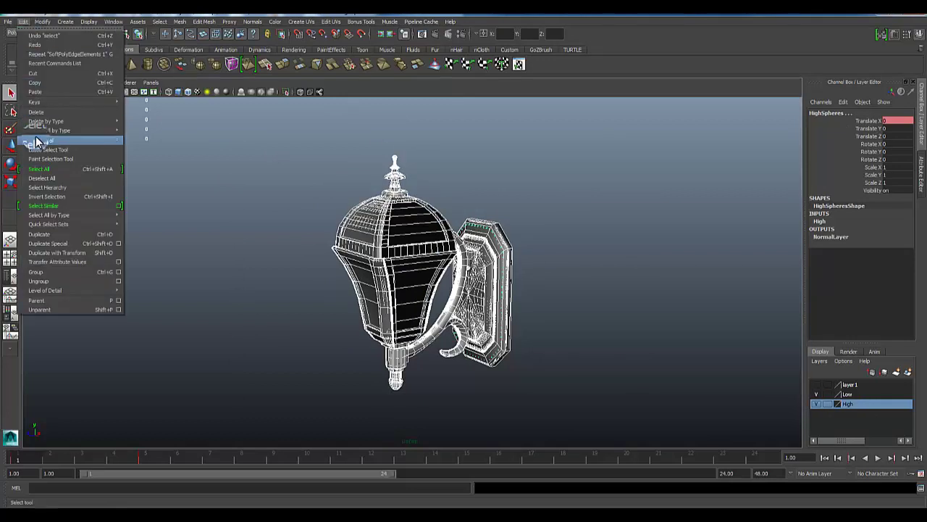
mouse_move(77, 134)
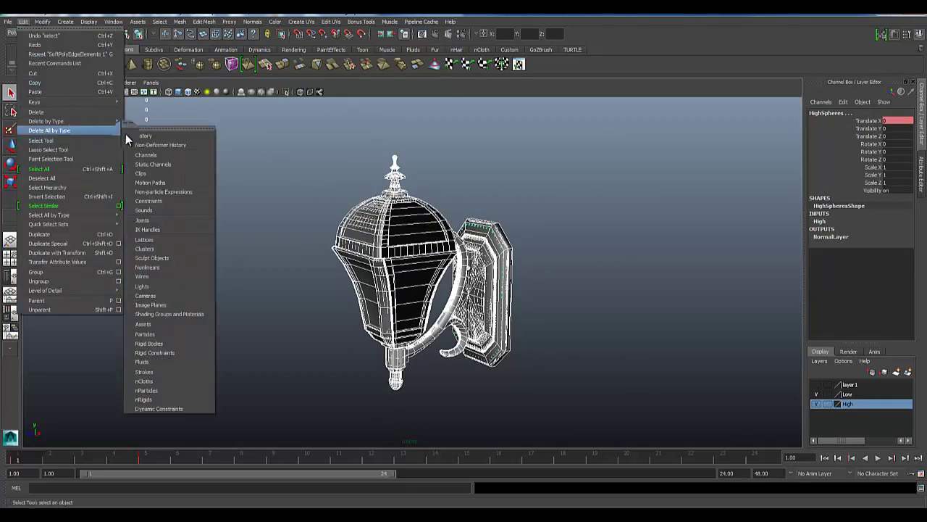
left_click(194, 136)
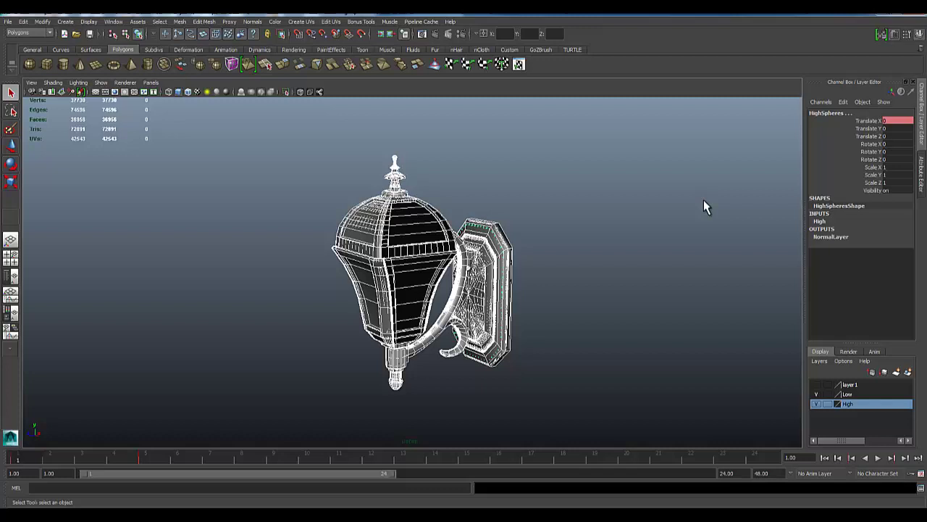
left_click(769, 230)
Step: Inspect the channel values and inputs of the high-poly body, the low-poly wall bracket and the high-poly top
left_click(409, 264)
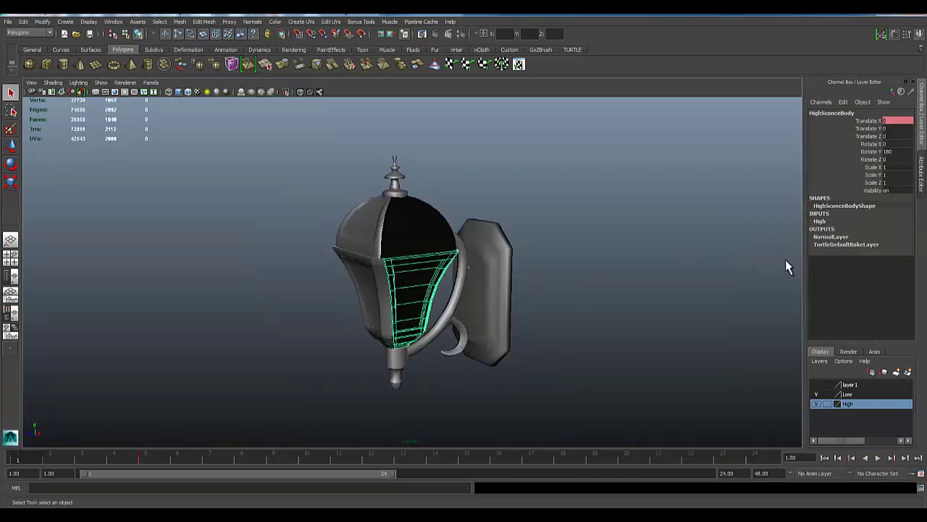
left_click(478, 304)
scroll(368, 307, "up", 3)
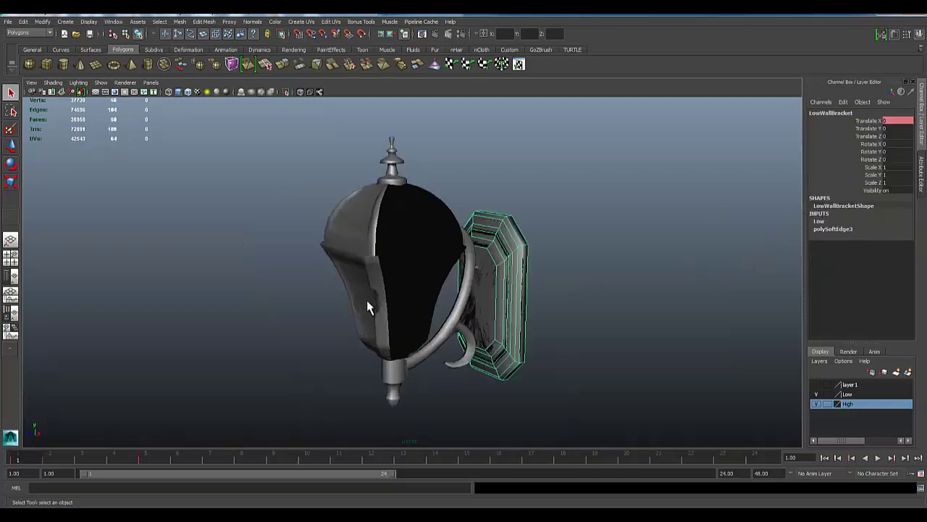
left_click(397, 211)
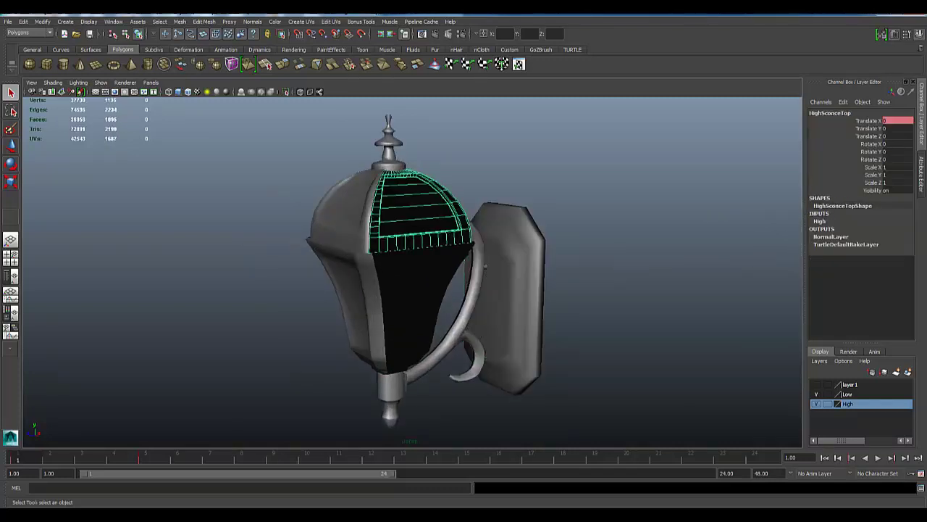
left_click(207, 266)
Step: Compare the object names of the overlapping low-poly and high-poly sconce tops
left_click_drag(204, 265, 263, 300, "alt")
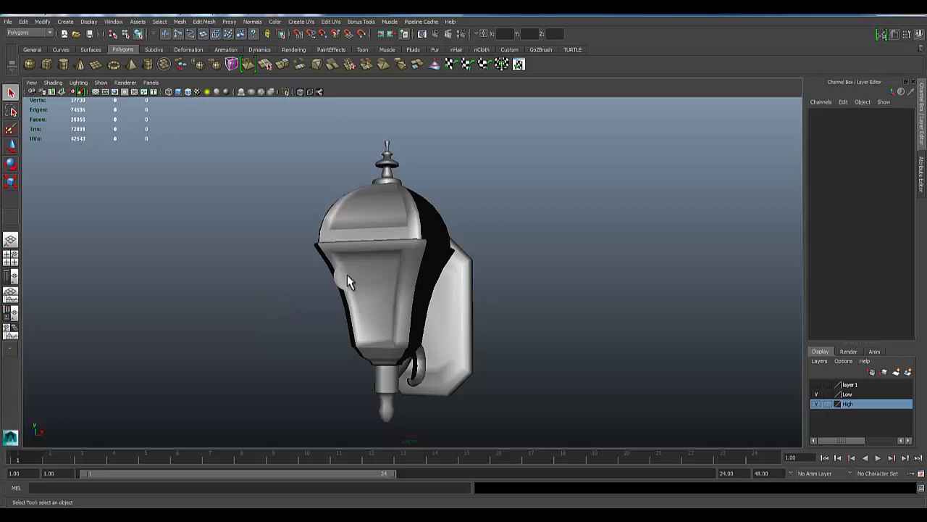
left_click_drag(346, 277, 222, 345, "alt")
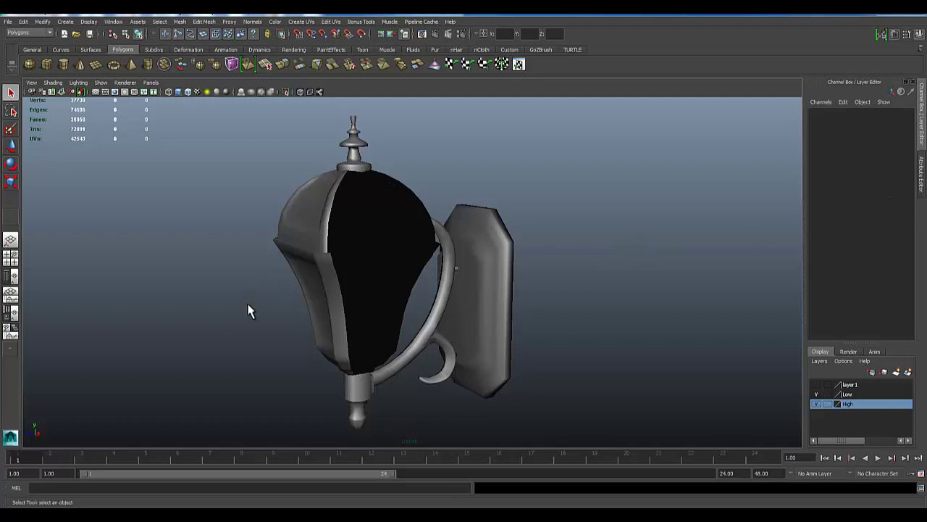
left_click_drag(194, 325, 297, 324, "alt")
right_click_drag(297, 324, 319, 304, "alt")
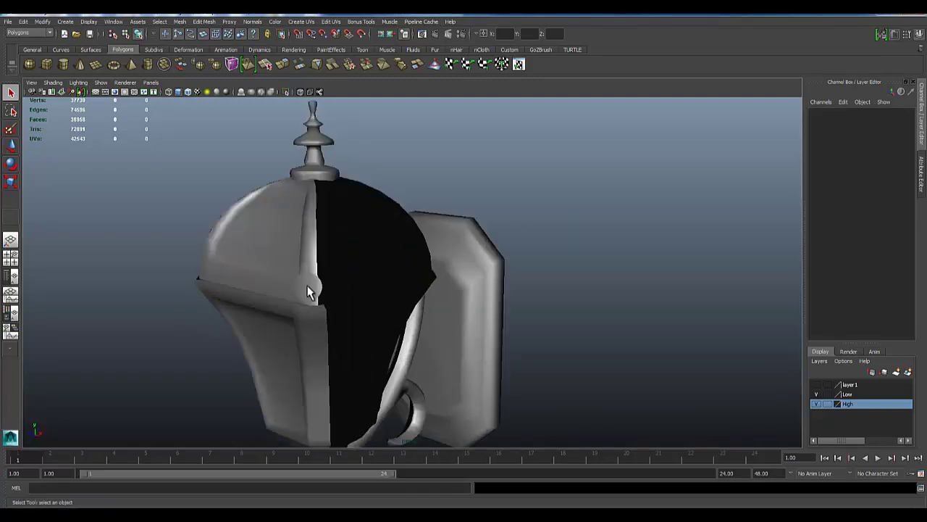
left_click_drag(319, 304, 329, 263, "alt")
left_click(309, 263)
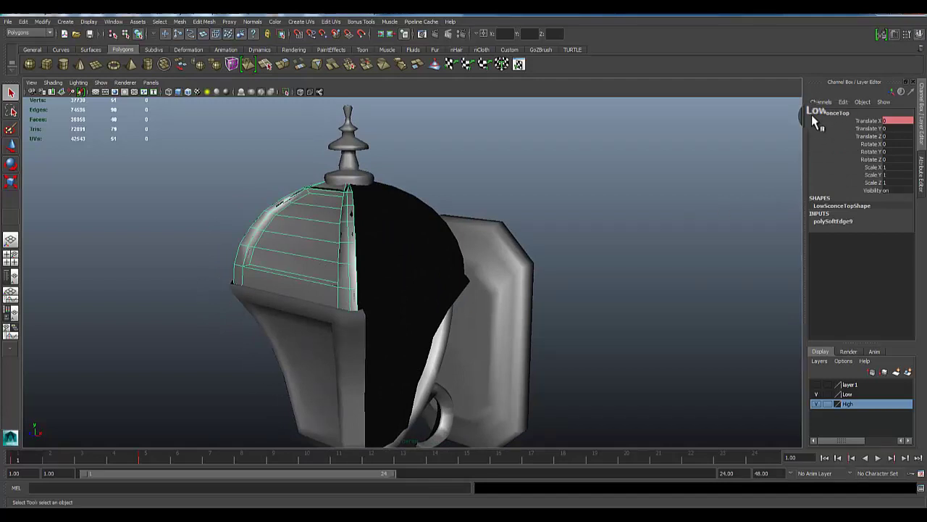
left_click(538, 239)
left_click(398, 243)
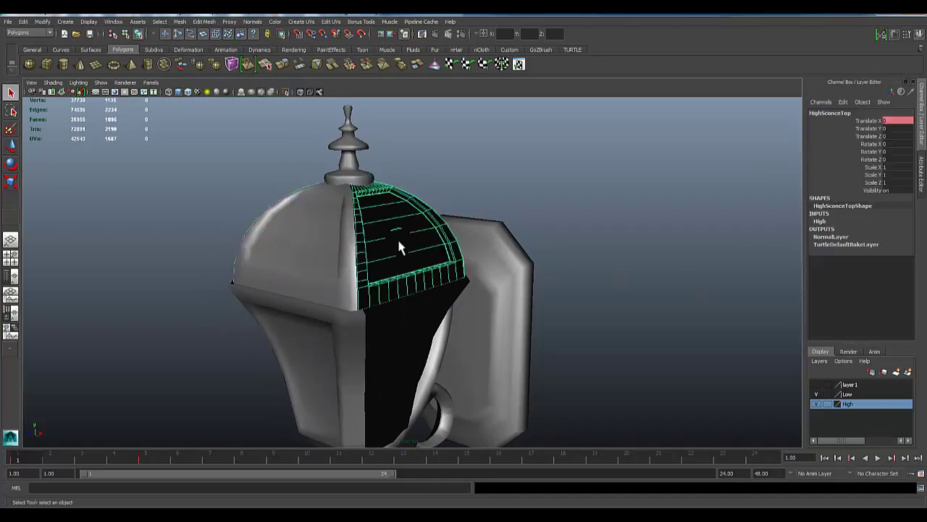
left_click(824, 114)
Step: Compare the low-poly and high-poly top pegs by temporarily hiding the Low layer, then restore that layer's visibility
left_click(351, 151)
left_click_drag(449, 170, 423, 249, "alt")
right_click_drag(424, 256, 647, 341, "alt")
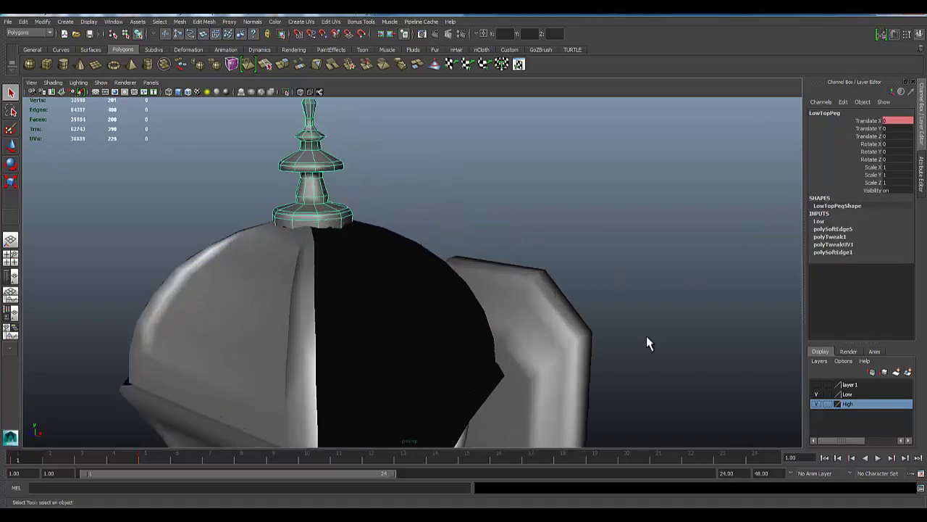
left_click(816, 394)
left_click(313, 179)
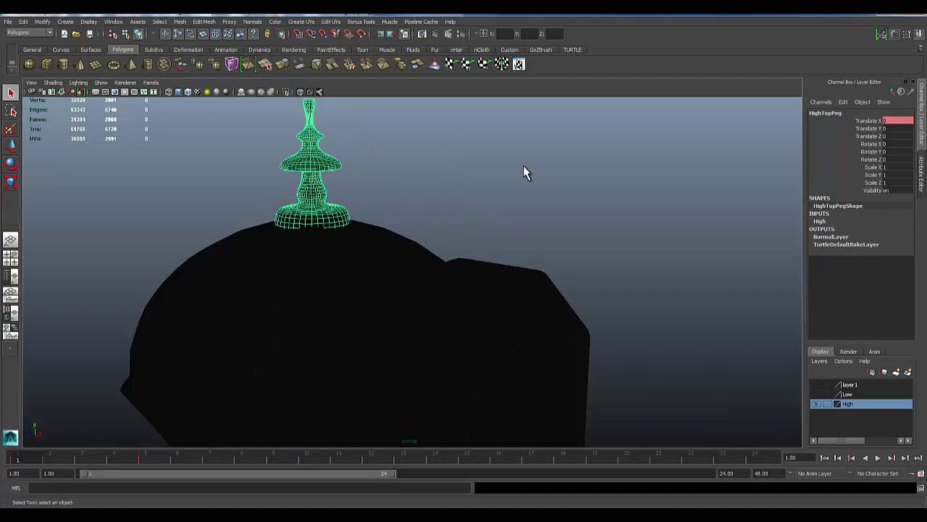
right_click_drag(667, 151, 447, 257, "alt")
left_click_drag(447, 256, 221, 337, "alt")
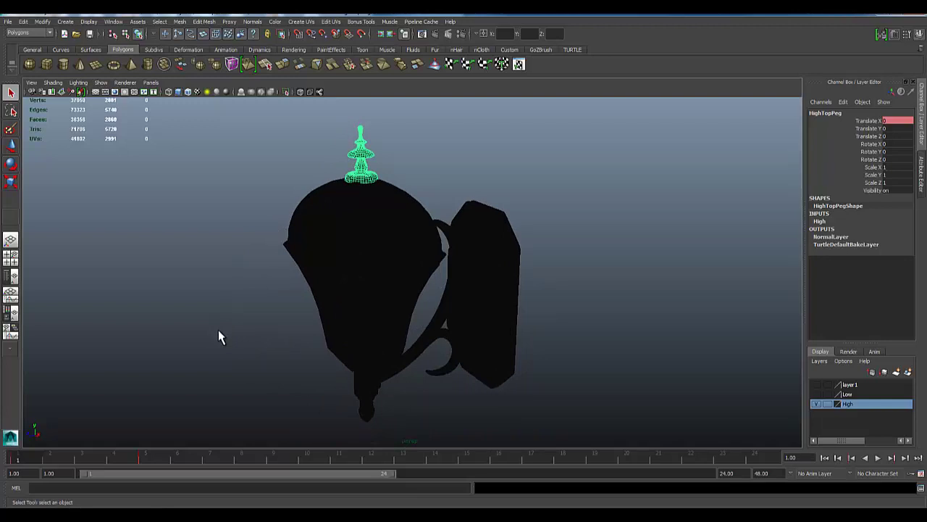
left_click(219, 333)
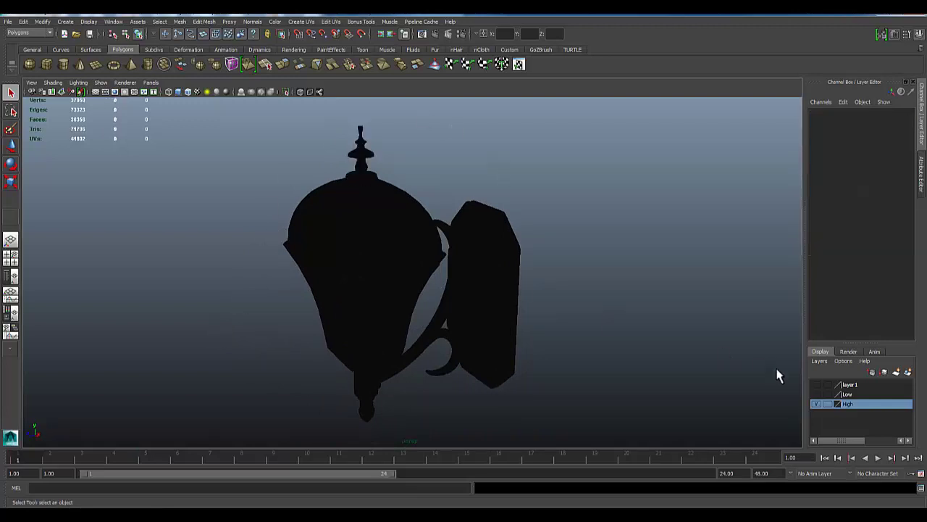
left_click(816, 394)
mouse_move(220, 391)
left_mouse_down("alt")
mouse_move(269, 364)
mouse_move(267, 354)
mouse_move(248, 354)
mouse_move(321, 364)
left_mouse_up("alt")
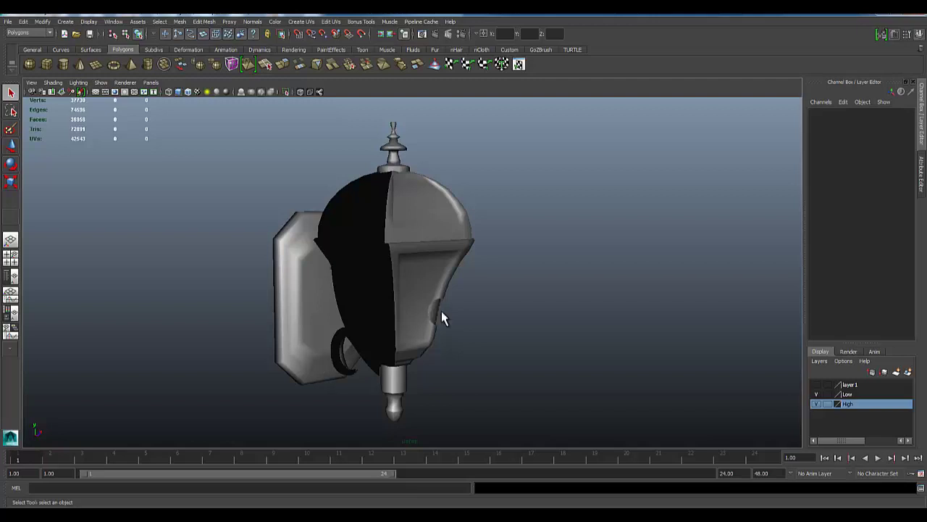
left_click_drag(441, 317, 371, 308, "alt")
middle_click_drag(371, 308, 374, 327, "alt")
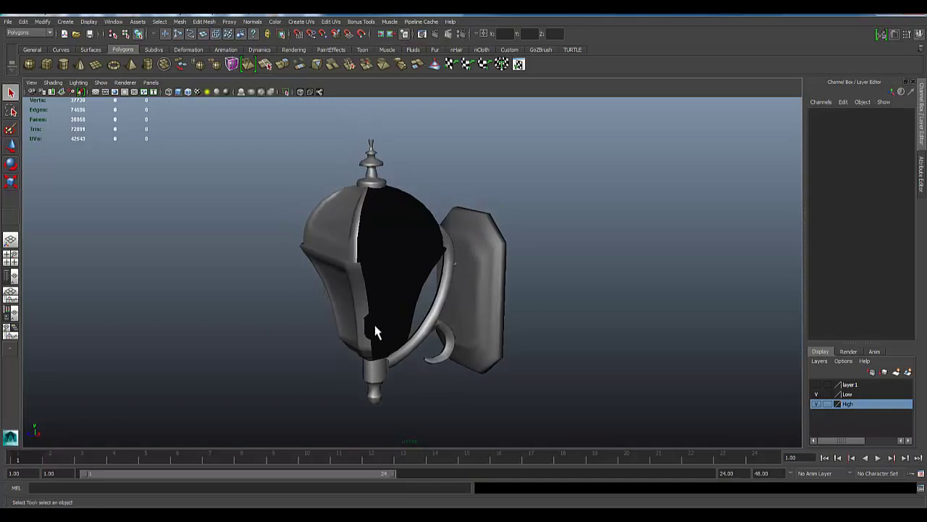
left_click_drag(374, 327, 470, 341, "alt")
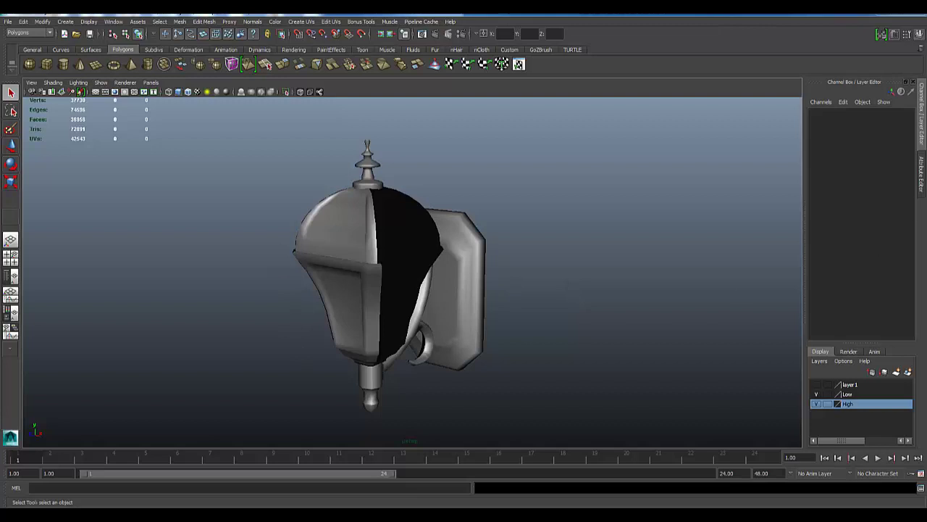
left_click_drag(292, 296, 229, 301, "alt")
middle_click_drag(229, 301, 234, 305, "alt")
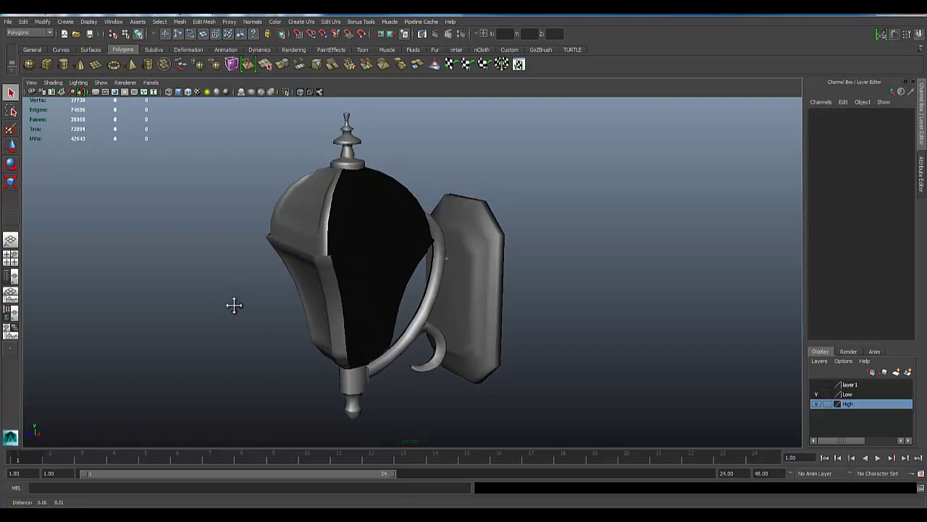
left_click_drag(234, 305, 198, 273, "alt")
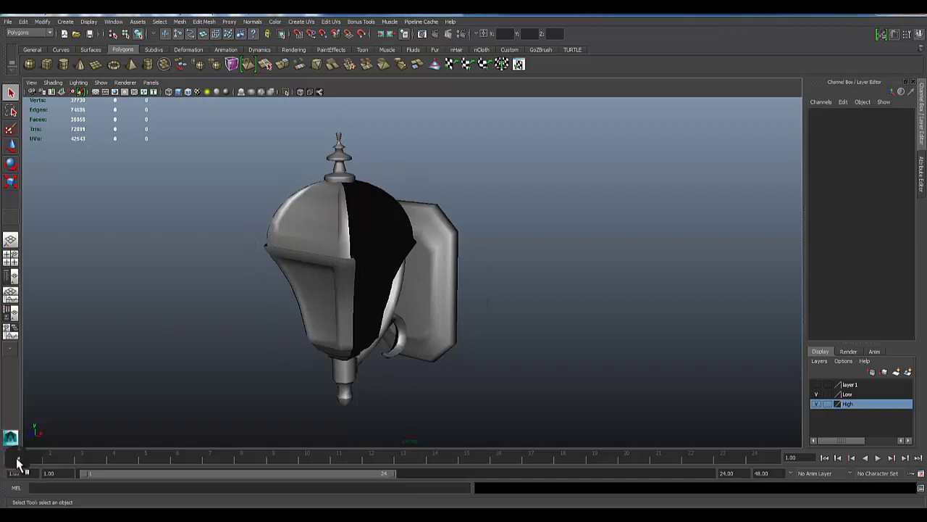
Step: Preview how the sconce parts separate between frames 1 and 5, and return to frame 1
key("alt+v")
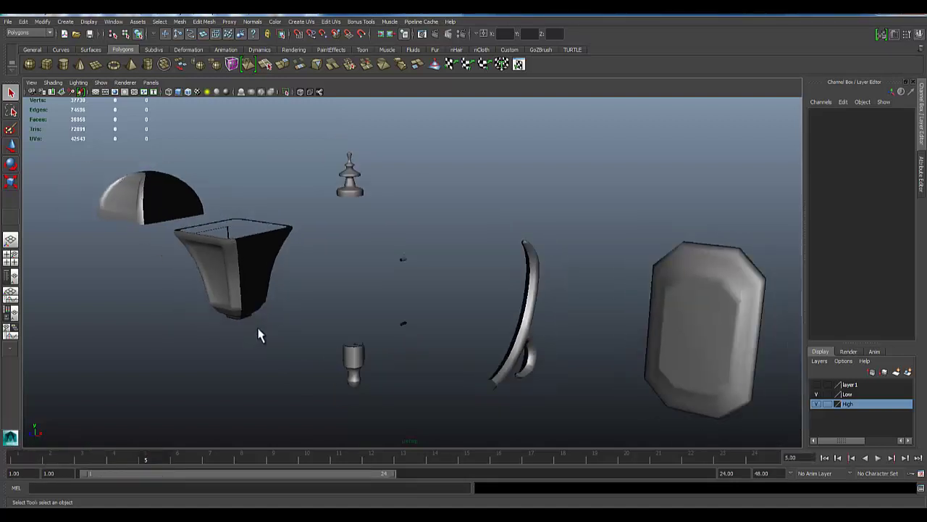
left_click(155, 457)
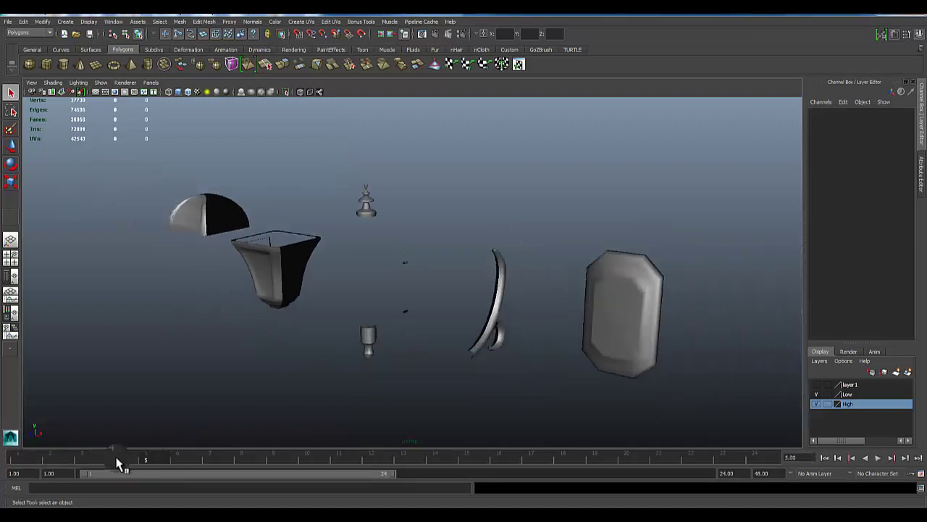
left_click(16, 459)
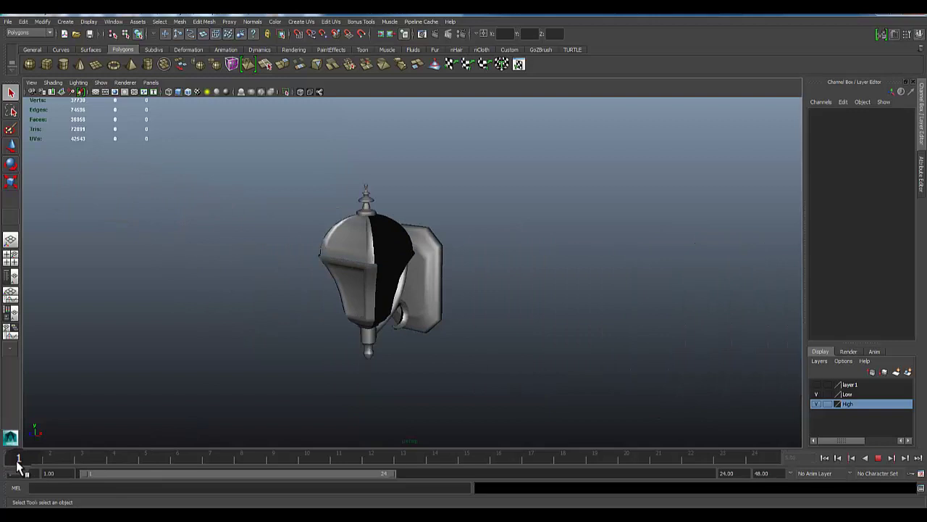
key("alt+v")
left_click(14, 460)
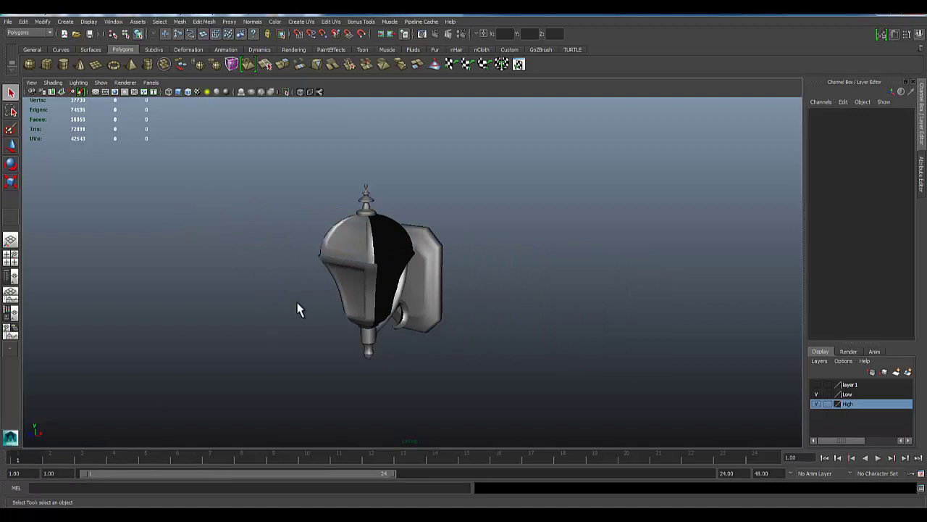
Step: Select the low-poly sconce top and move the timeline to frame 5 to spread the sconce parts apart
left_click_drag(299, 310, 337, 221, "alt")
left_click(338, 220)
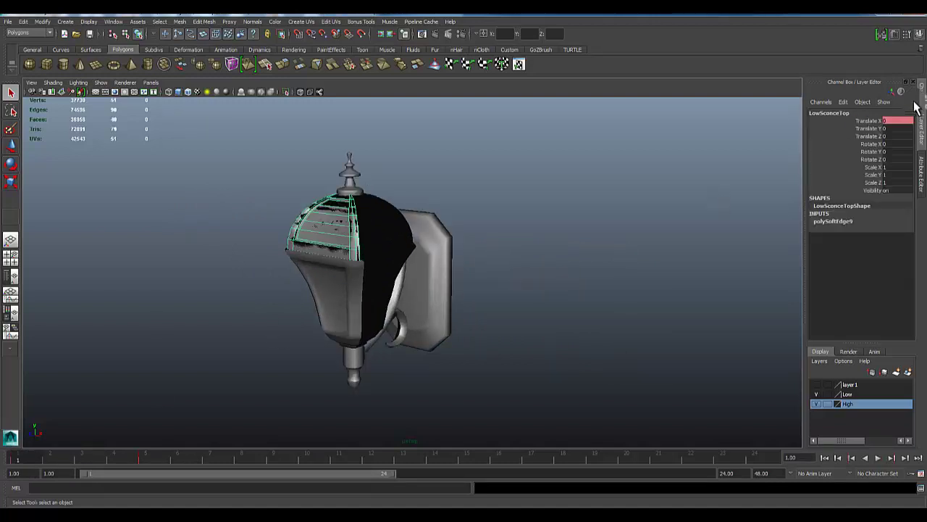
left_click_drag(249, 373, 279, 332, "alt")
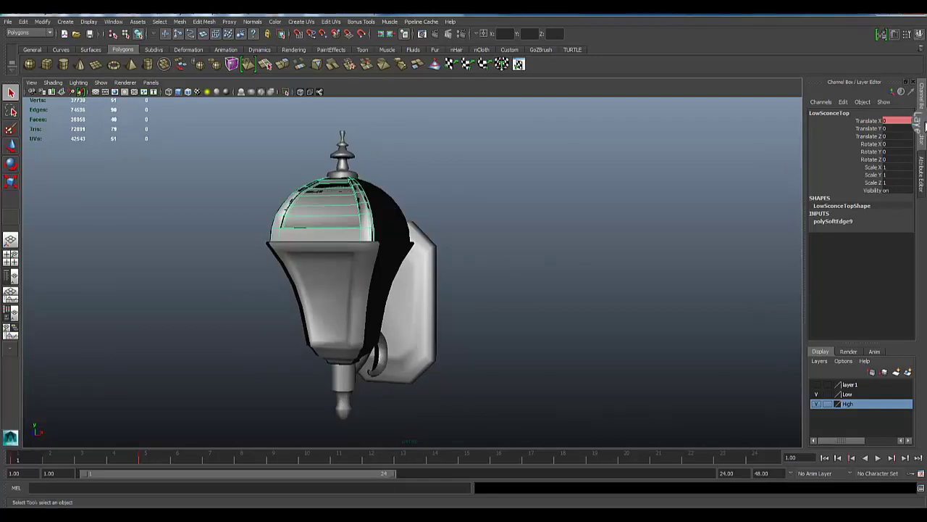
left_click_drag(264, 302, 260, 248, "alt")
left_click_drag(17, 459, 145, 459)
left_click_drag(404, 303, 507, 283, "alt")
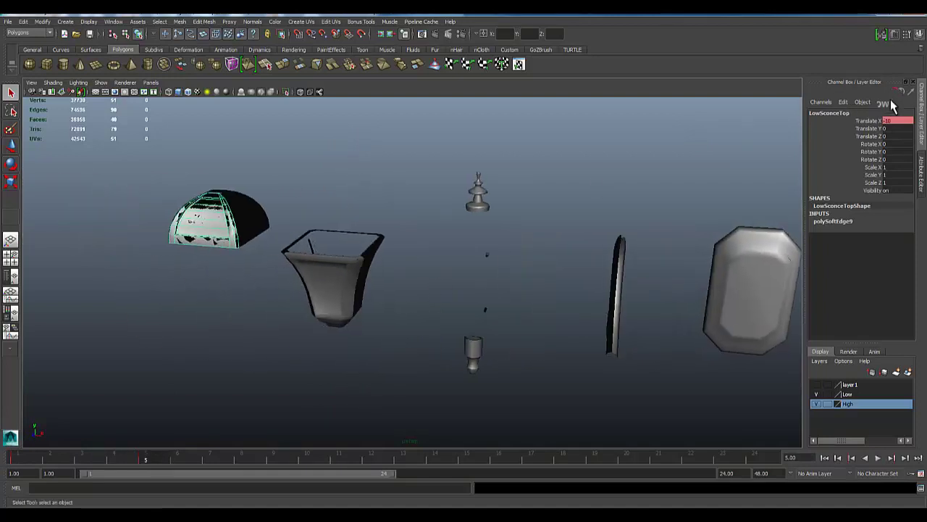
Step: Examine the separated sconce top up close, checking its high-poly mesh against the low-poly one
scroll(215, 243, "up", 3)
middle_click_drag(216, 243, 404, 255, "alt")
scroll(348, 255, "up", 3)
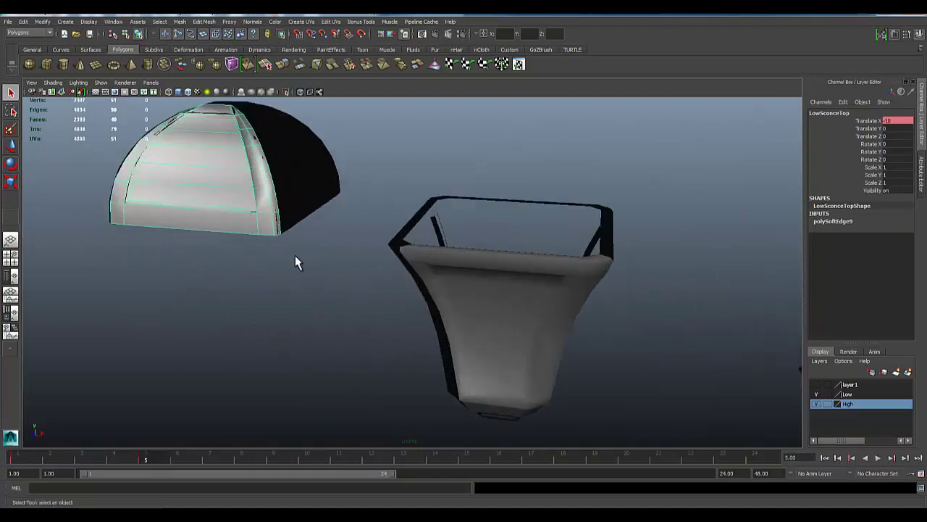
left_click_drag(244, 377, 379, 222, "alt")
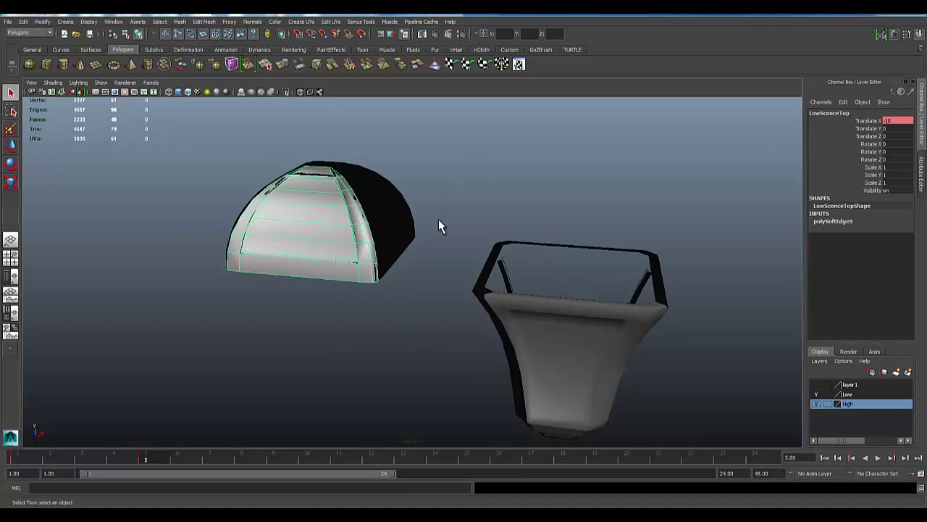
left_click(389, 205)
left_click_drag(389, 204, 375, 271, "alt")
left_click(323, 247)
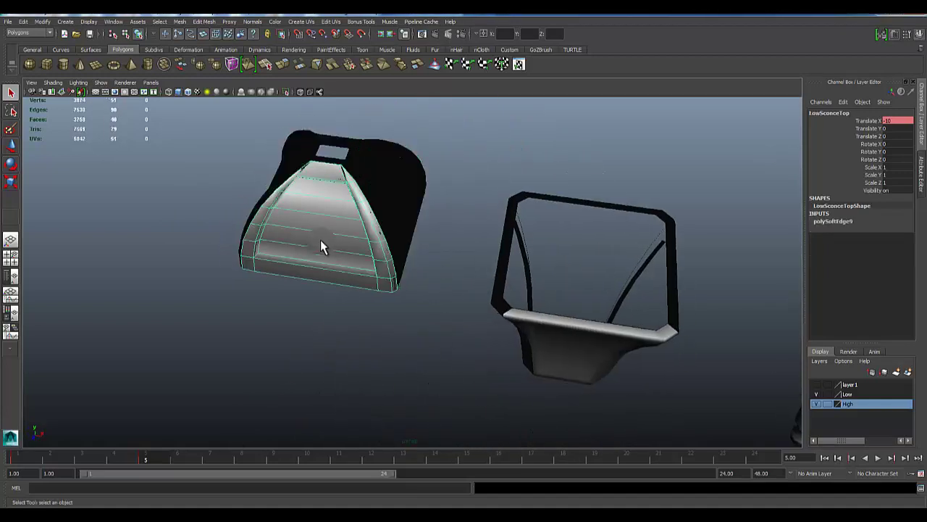
Step: Select the high-poly sconce body and examine it from several angles beside the separated sconce top
left_click(393, 204)
left_click_drag(484, 325, 479, 288, "alt")
left_click(521, 311)
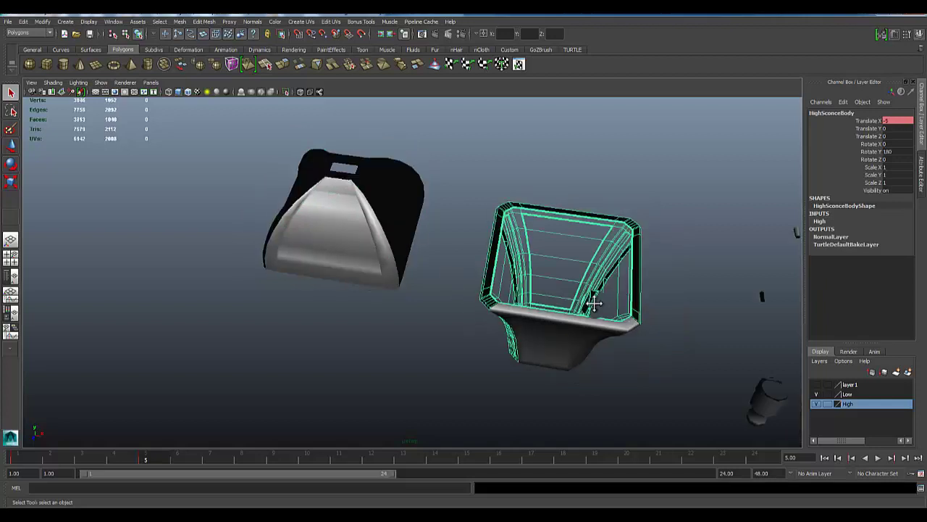
left_click_drag(594, 304, 482, 328, "alt")
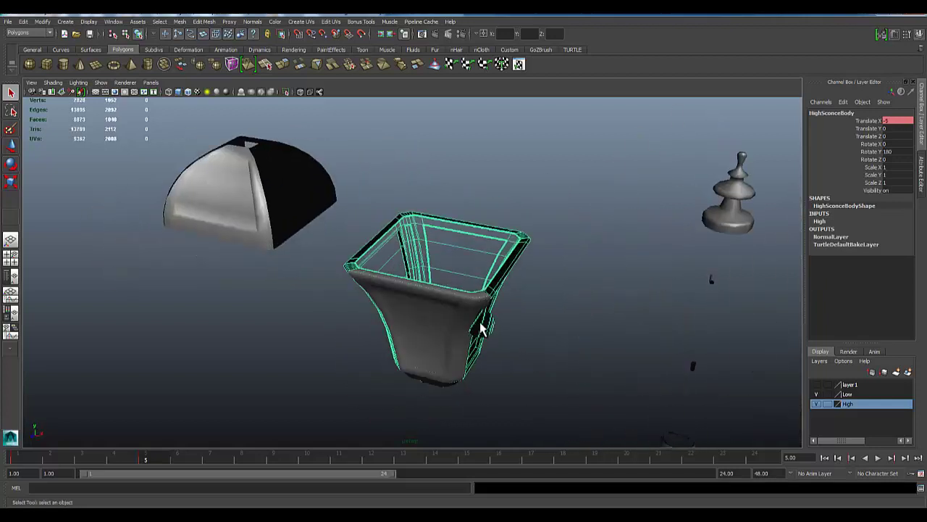
Step: Select the low-poly sconce peg, inspect it up close, and review the whole spread-out arrangement of parts
middle_click_drag(481, 327, 453, 137, "alt")
left_click(537, 236)
left_click(485, 330)
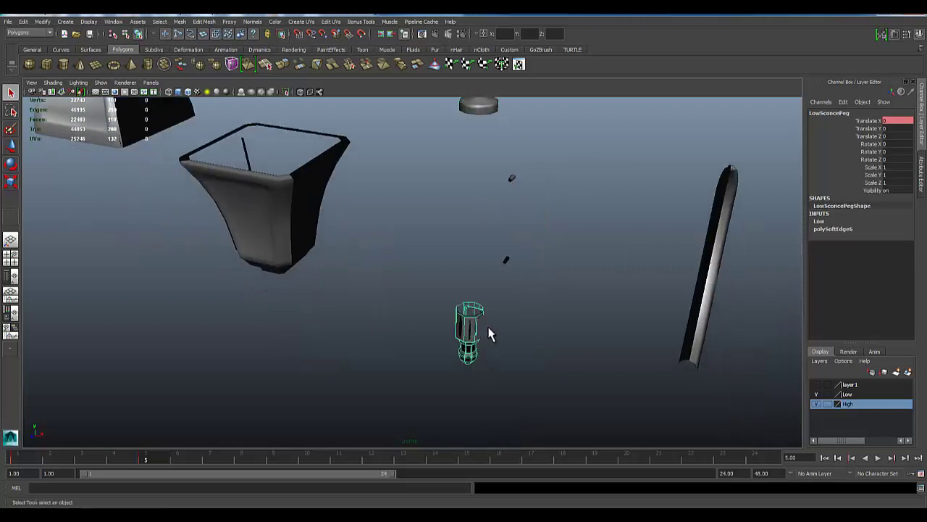
key("f")
left_click_drag(447, 340, 463, 299, "alt")
scroll(314, 333, "down", 6)
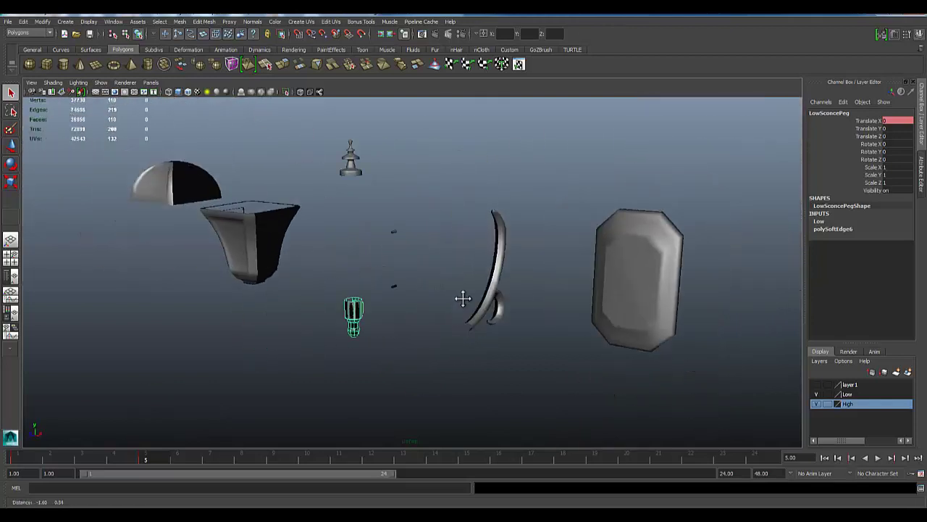
middle_click_drag(463, 299, 510, 297, "alt")
left_click_drag(394, 241, 272, 306, "alt")
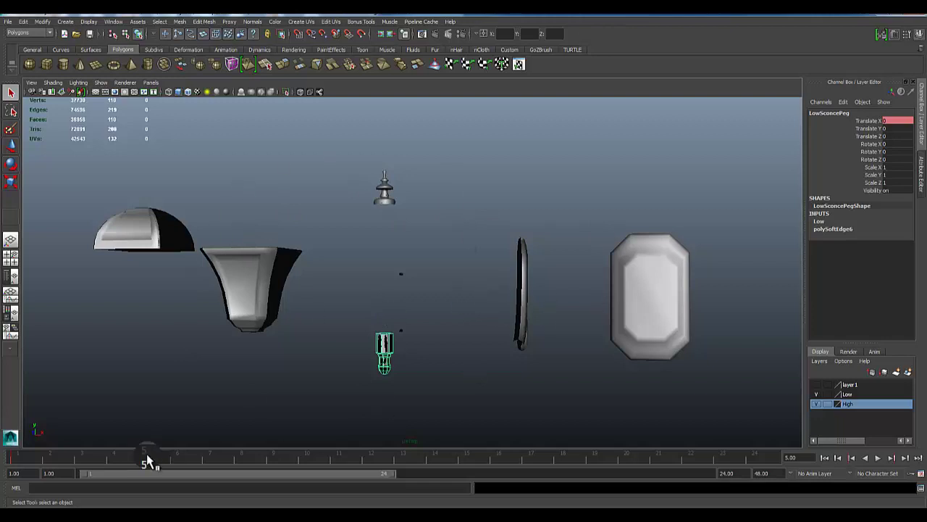
Step: Return the timeline to frame 1, clear the selection, and inspect the assembled sconce from several sides
left_click_drag(149, 459, 16, 460)
right_click_drag(393, 378, 553, 325, "alt")
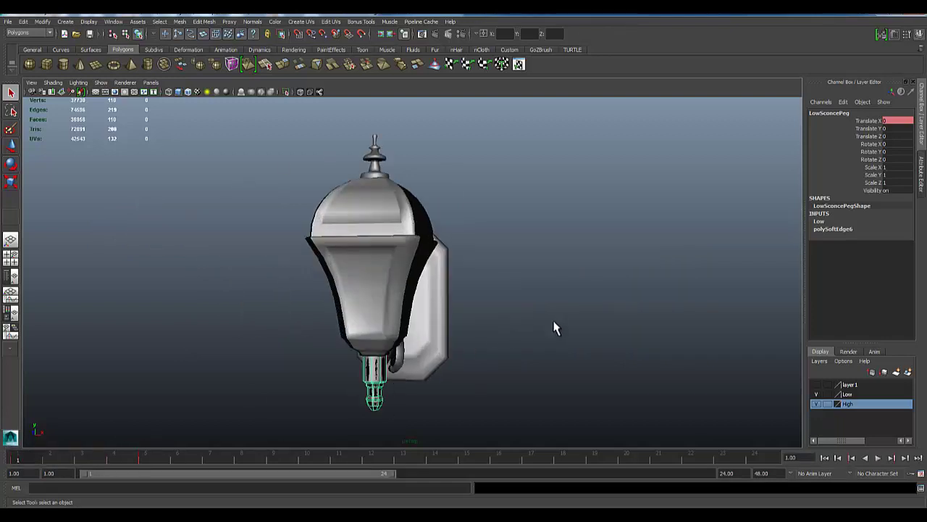
left_click(548, 320)
left_click_drag(547, 319, 463, 268, "alt")
scroll(387, 216, "up", 3)
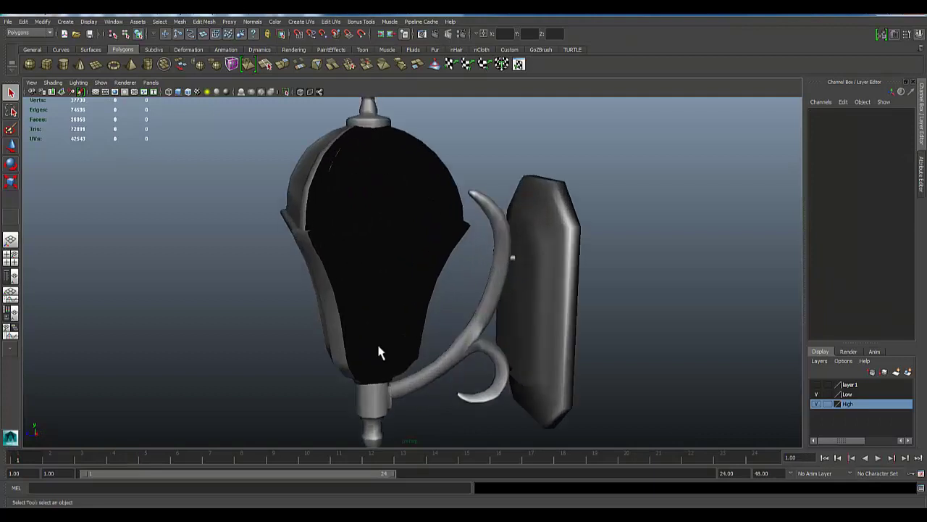
left_click_drag(333, 296, 255, 321, "alt")
right_click_drag(255, 321, 36, 469, "alt")
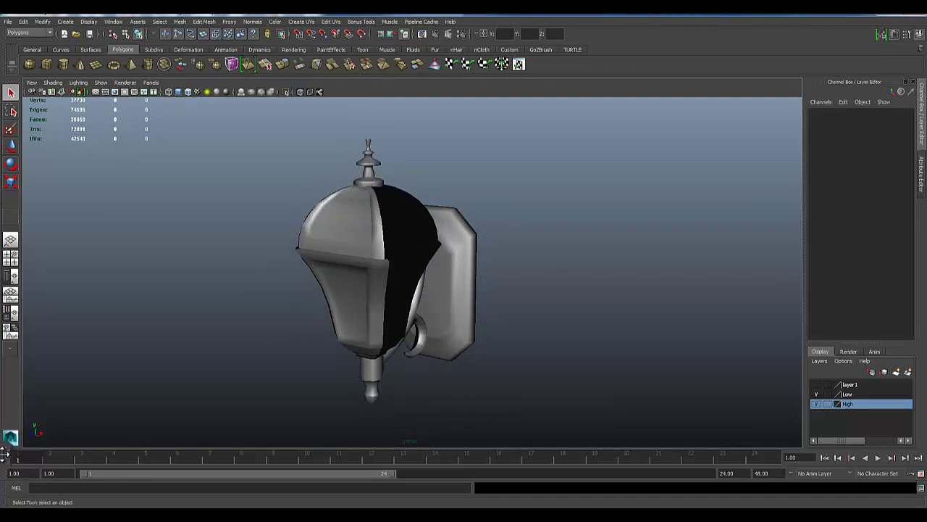
Step: Preview the exploded sconce at frame 5 again, and go back to frame 1 to view the assembled model
left_click_drag(17, 456, 145, 459)
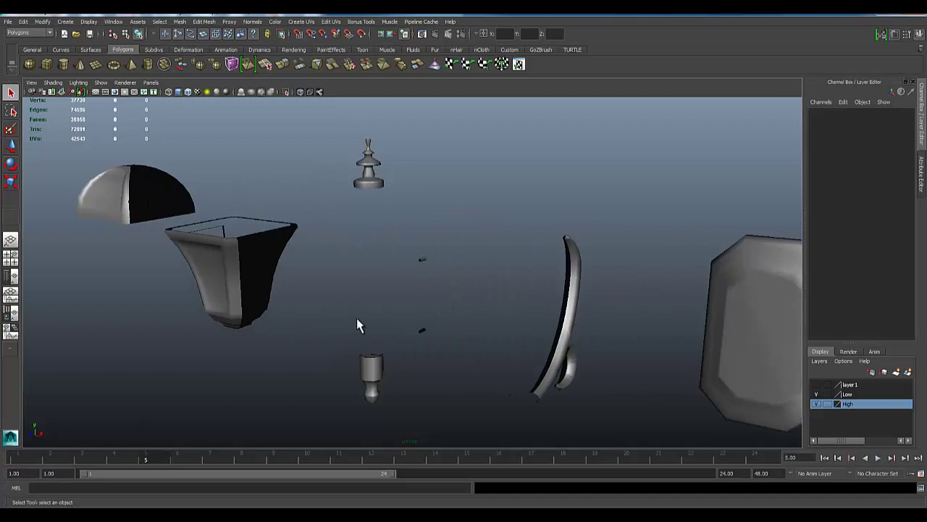
left_click_drag(356, 325, 361, 350, "alt")
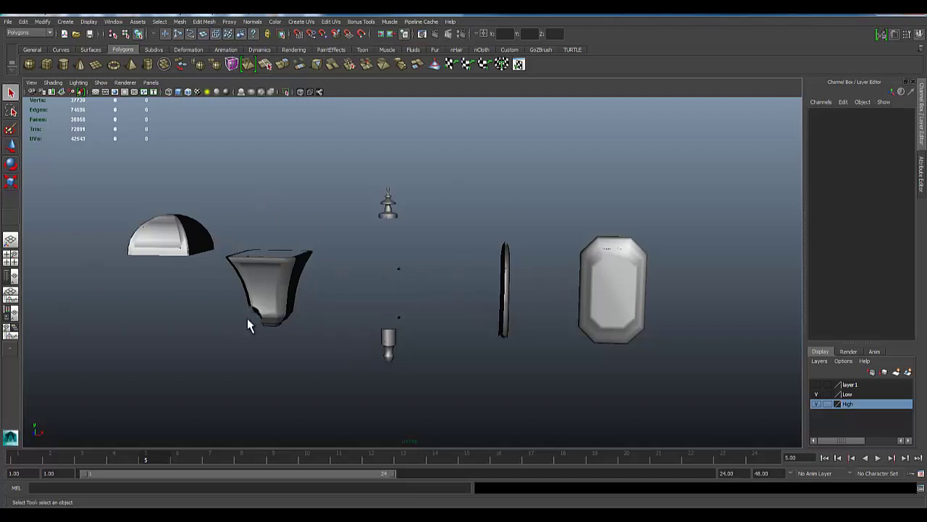
left_click_drag(141, 456, 22, 462)
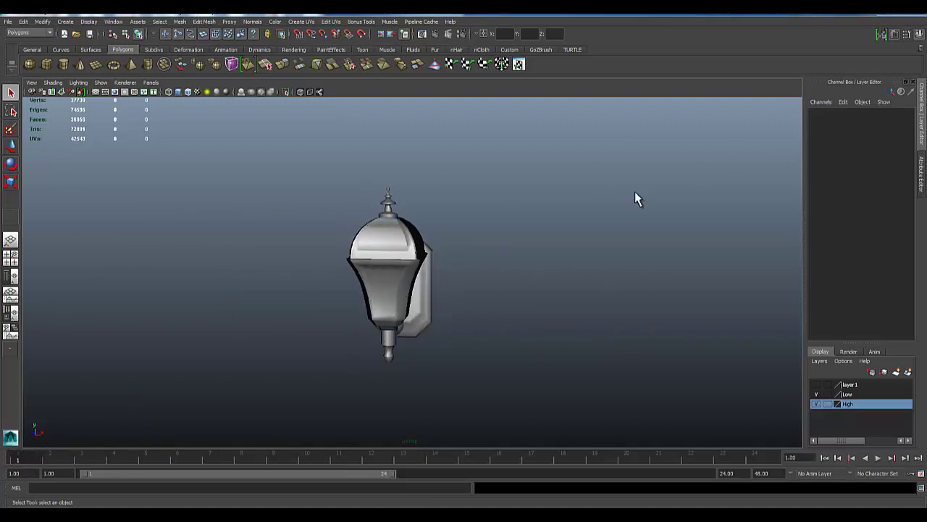
left_click_drag(450, 284, 368, 308, "alt")
scroll(370, 305, "up", 2)
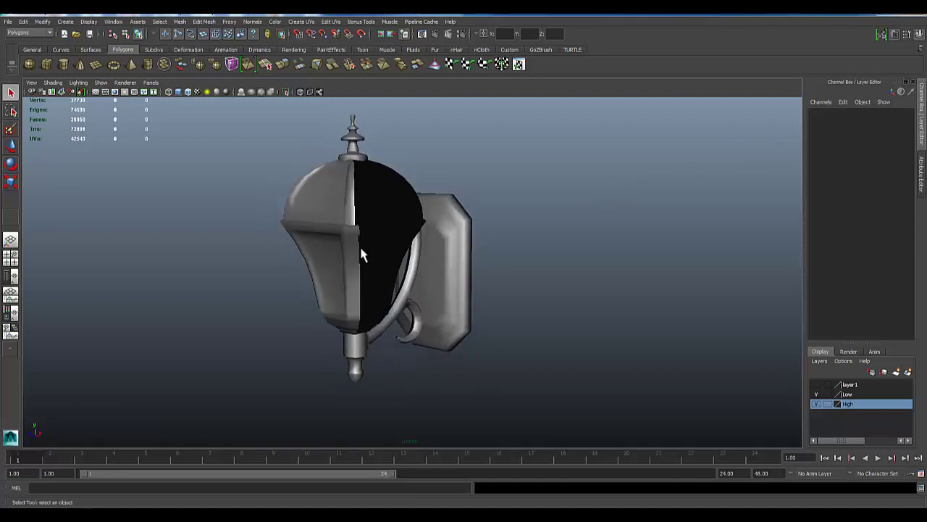